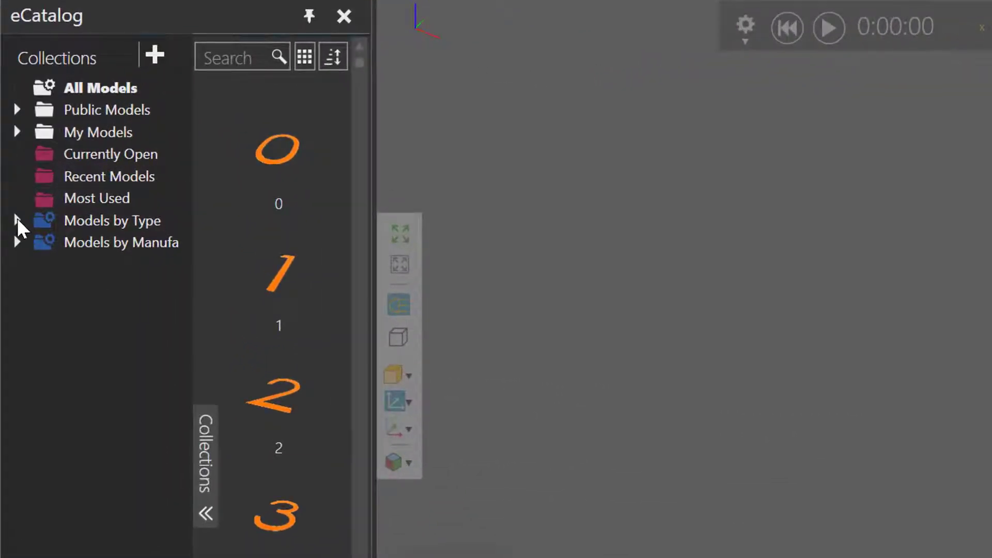
# Step: From the Components models, add the Feeder Template and the Conveyor template to the layout
pyautogui.click(17, 221)
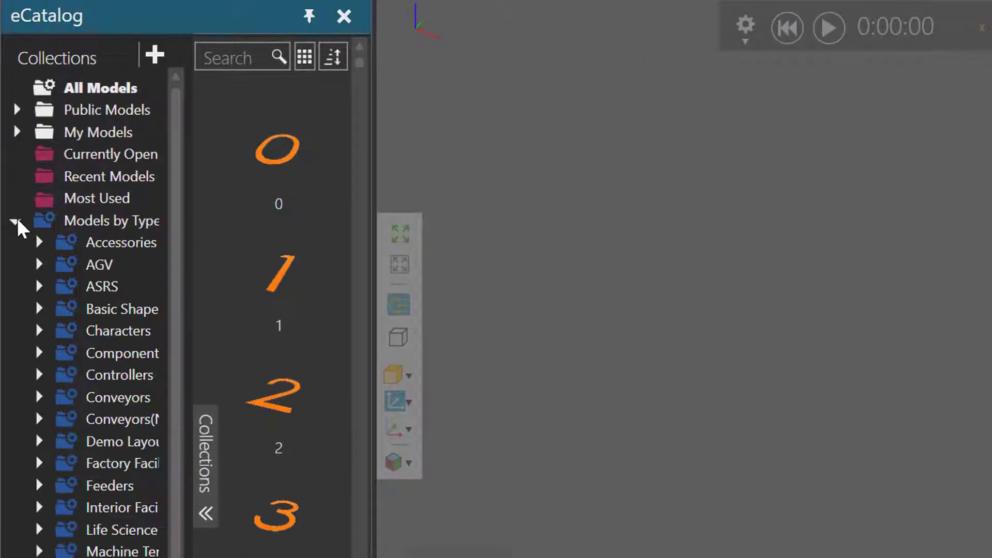
pyautogui.click(121, 354)
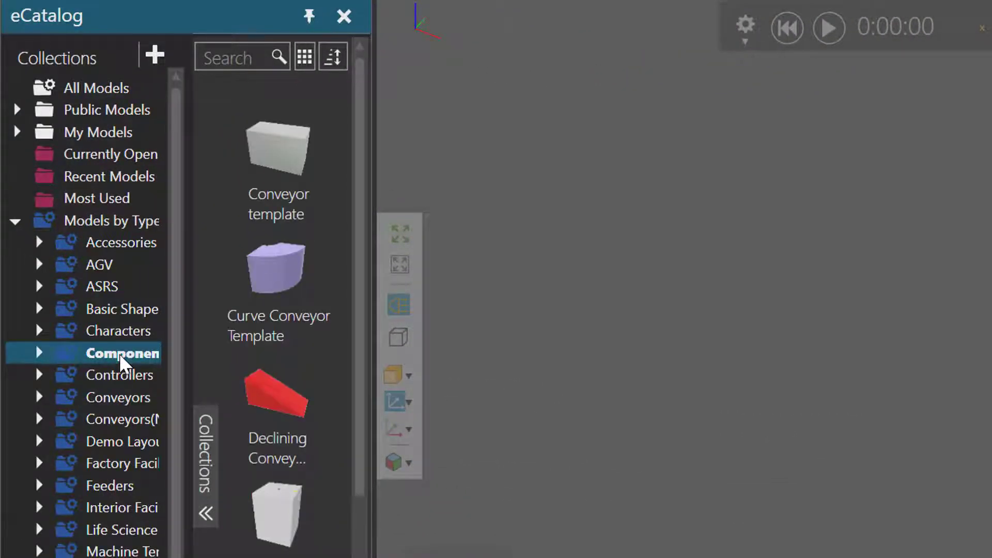
pyautogui.click(277, 517)
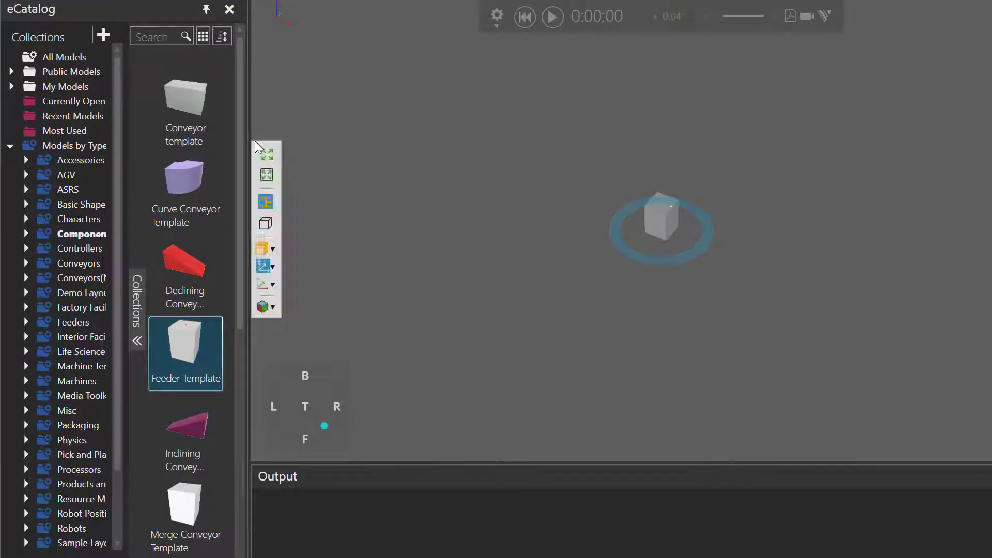
pyautogui.doubleClick(200, 106)
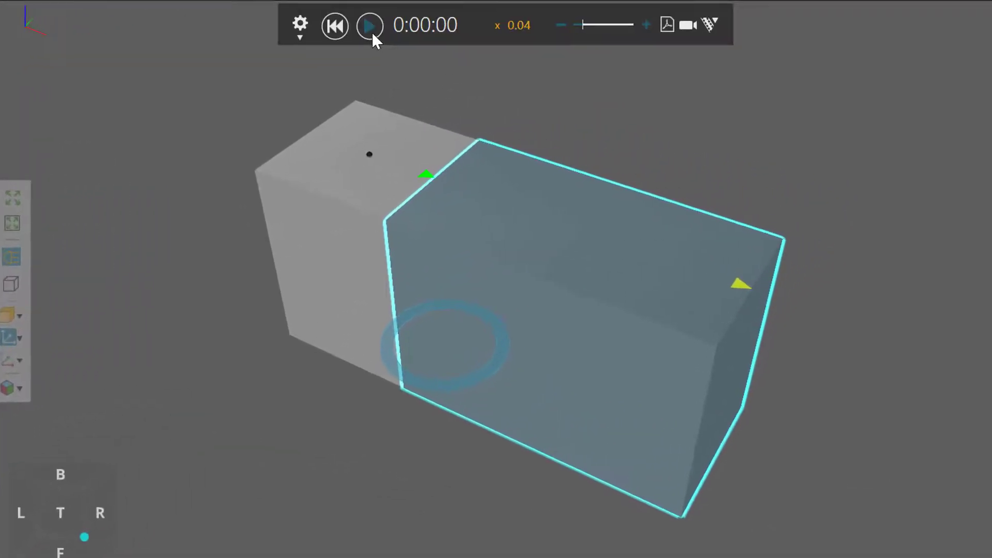
# Step: Run the simulation briefly to watch a part move, then reset it to 0:00:00
pyautogui.click(552, 16)
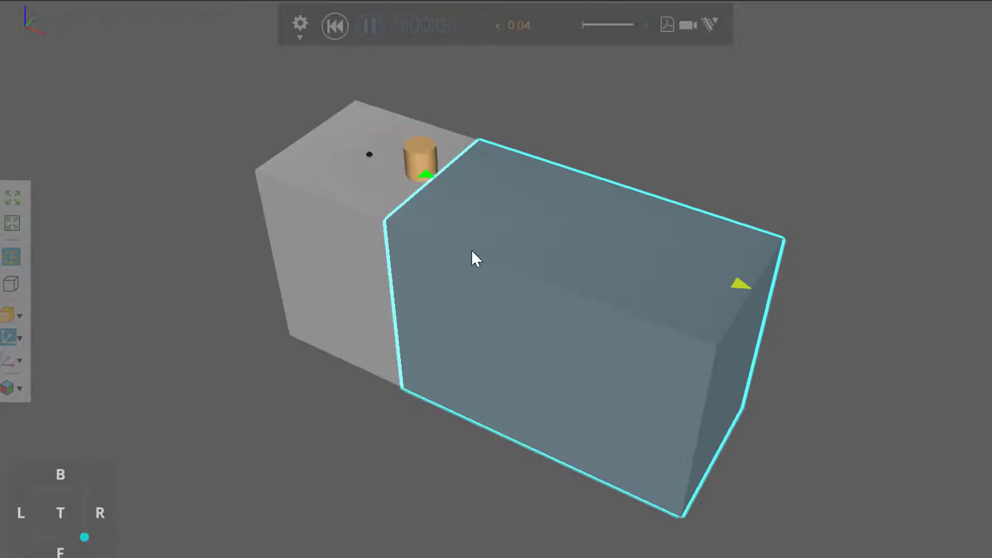
pyautogui.scroll(4, 471, 249)
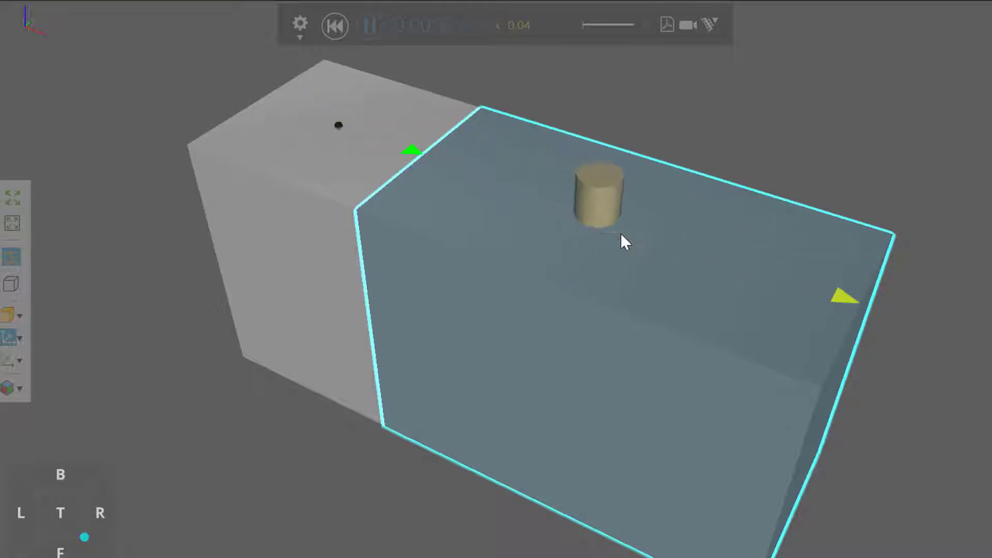
pyautogui.click(330, 34)
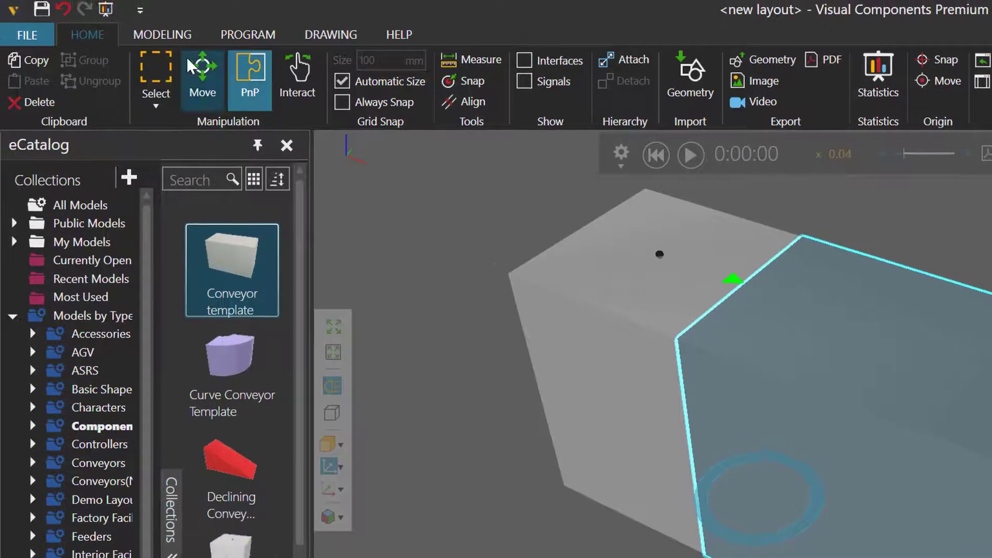
# Step: Add a Volume sensor behaviour to the conveyor and turn on Frames display in the view
pyautogui.click(172, 39)
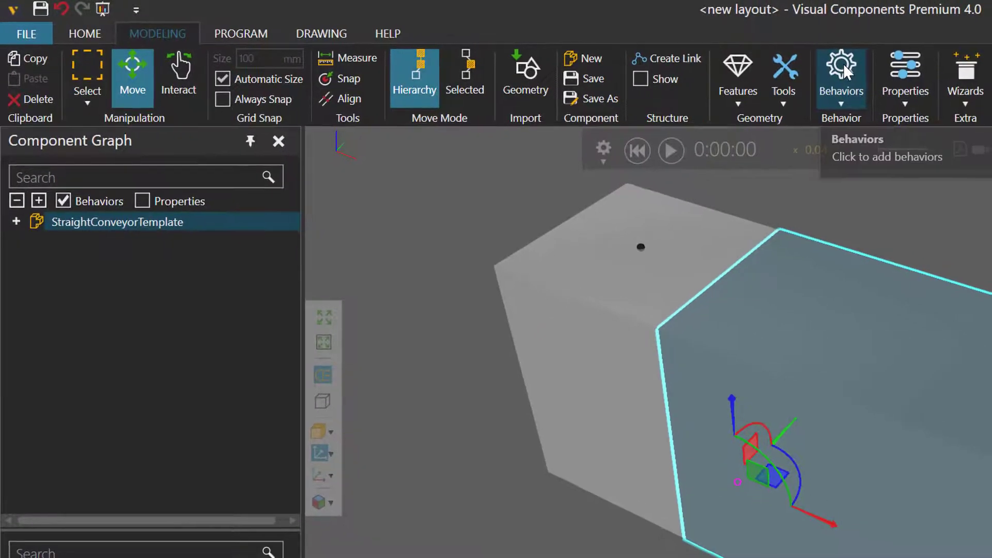
pyautogui.click(842, 67)
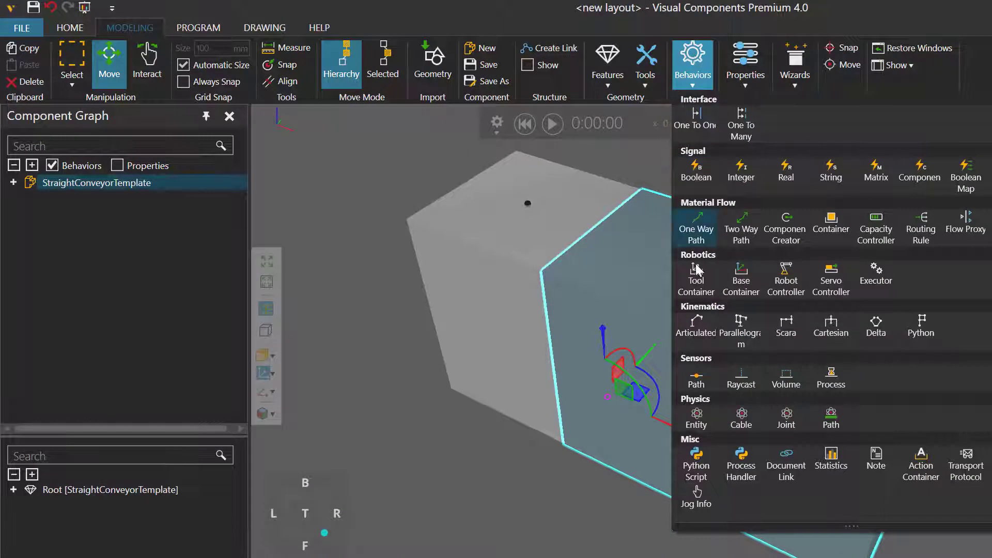
pyautogui.click(786, 376)
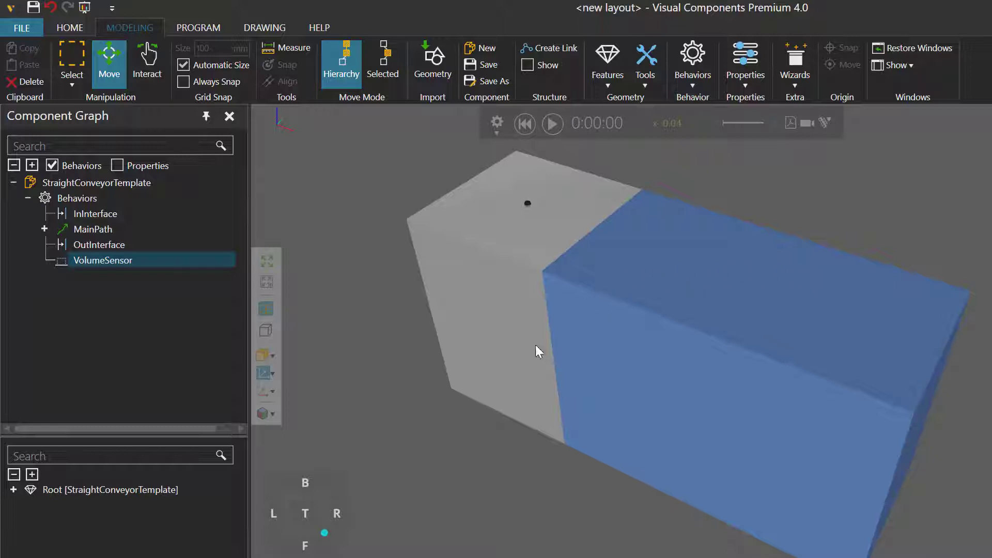
pyautogui.click(273, 372)
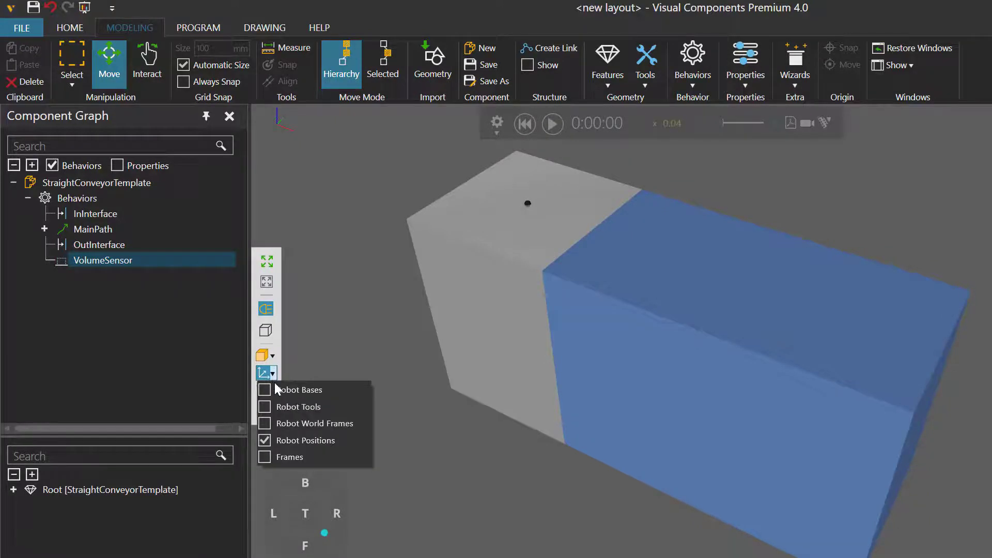
pyautogui.click(266, 457)
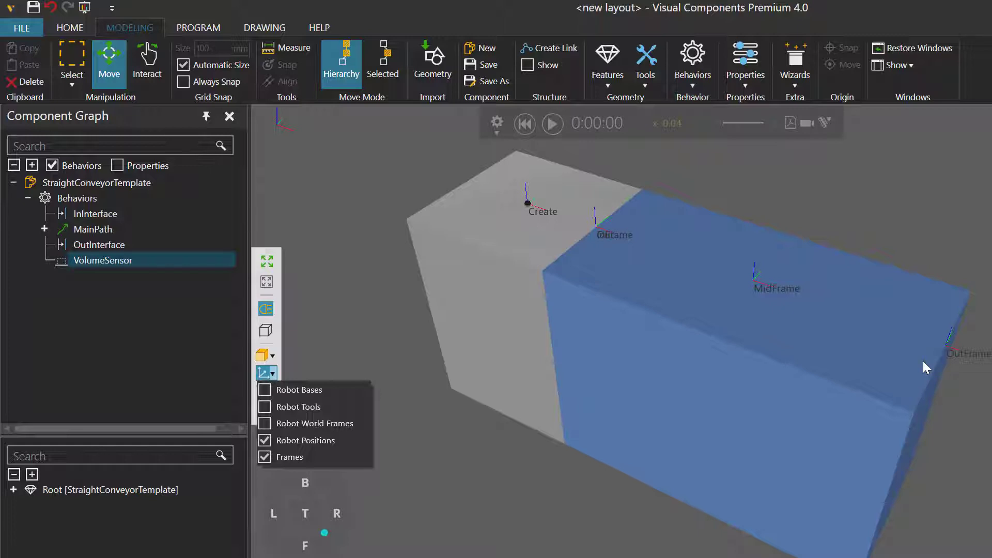
# Step: Add a new Frame feature and drag it onto MidFrame
pyautogui.click(606, 64)
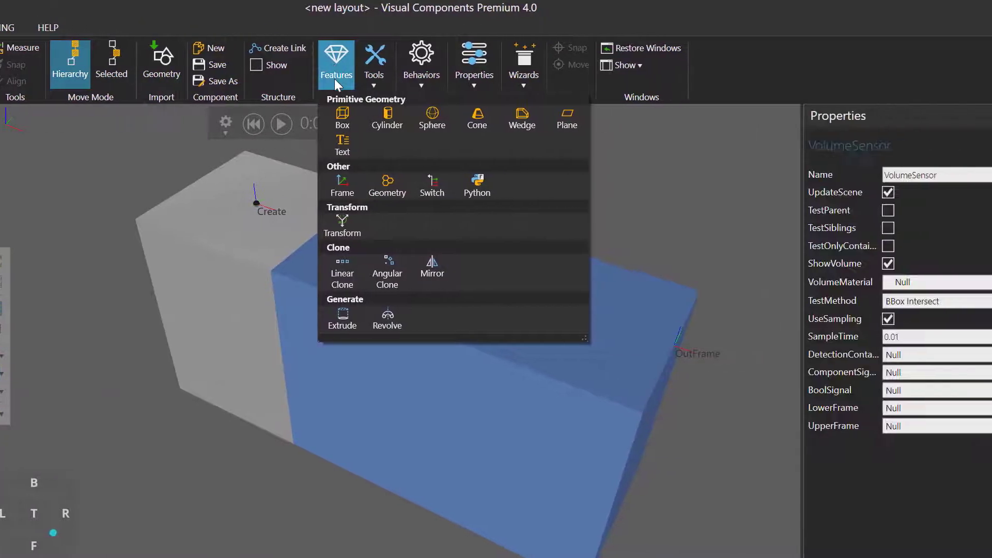
pyautogui.click(343, 182)
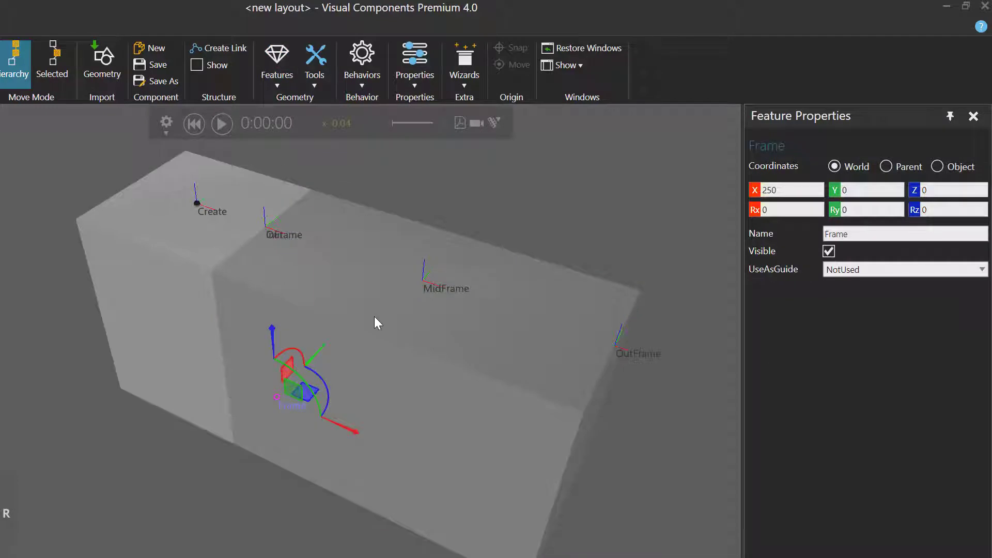
pyautogui.scroll(2, 374, 316)
pyautogui.scroll(2, 408, 364)
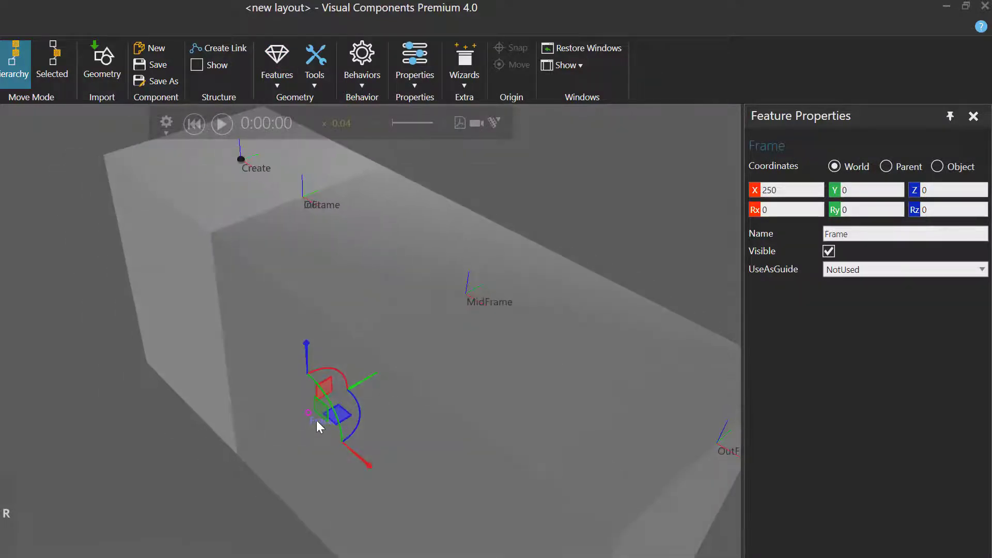
pyautogui.moveTo(309, 413); pyautogui.dragTo(469, 295)
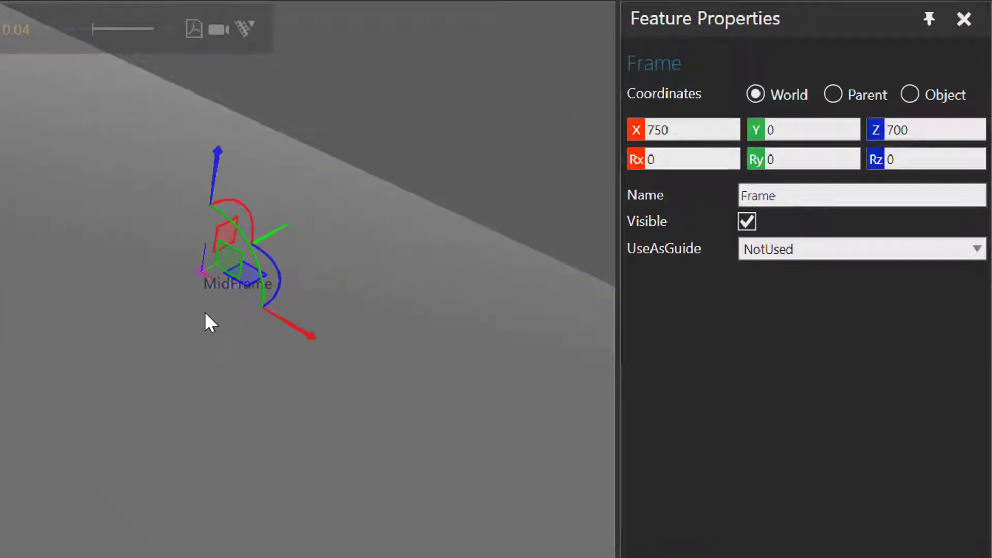
# Step: Set the frame's coordinates to Object with X 100 and Y -100
pyautogui.click(909, 95)
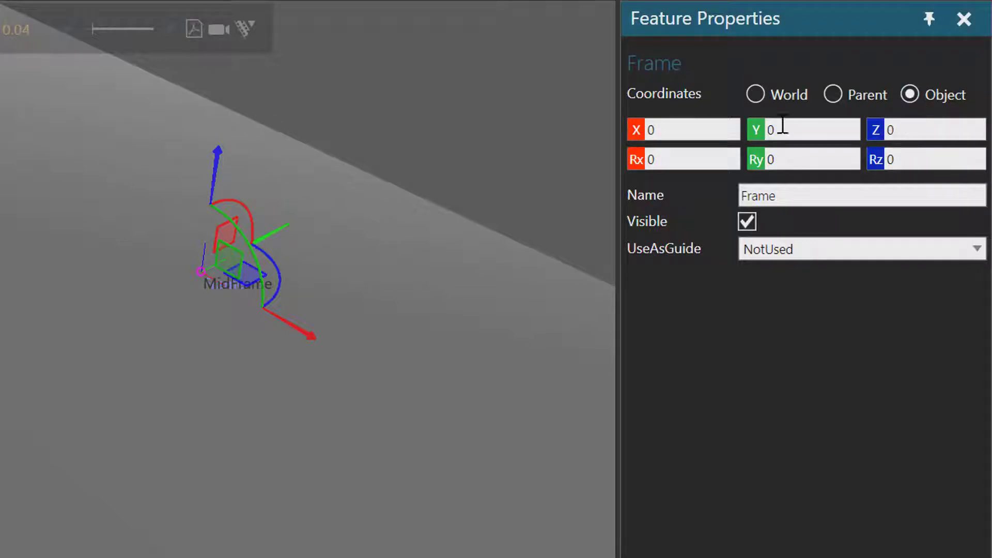
pyautogui.moveTo(693, 128); pyautogui.dragTo(624, 132)
pyautogui.write('100')
pyautogui.press('Return')
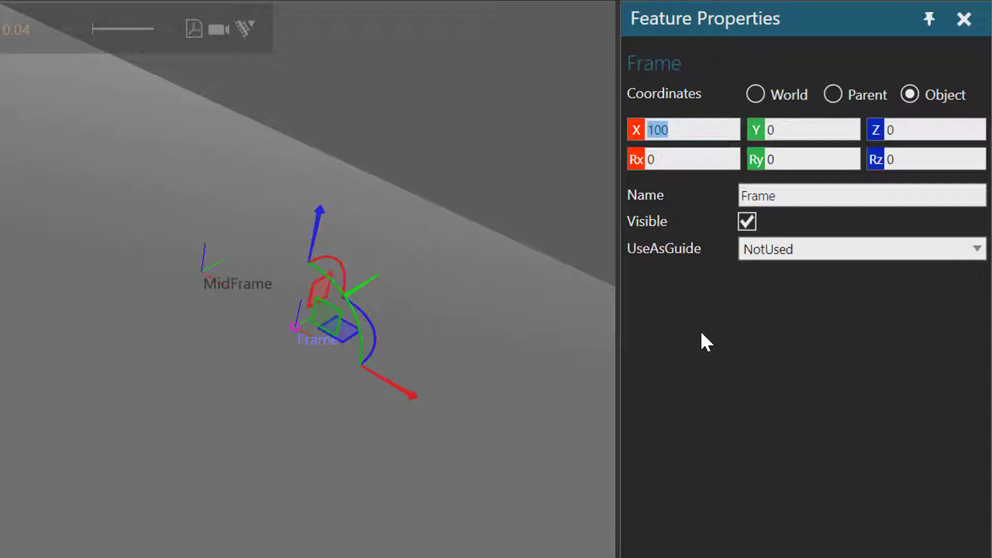
pyautogui.click(783, 131)
pyautogui.write('-100')
pyautogui.press('Return')
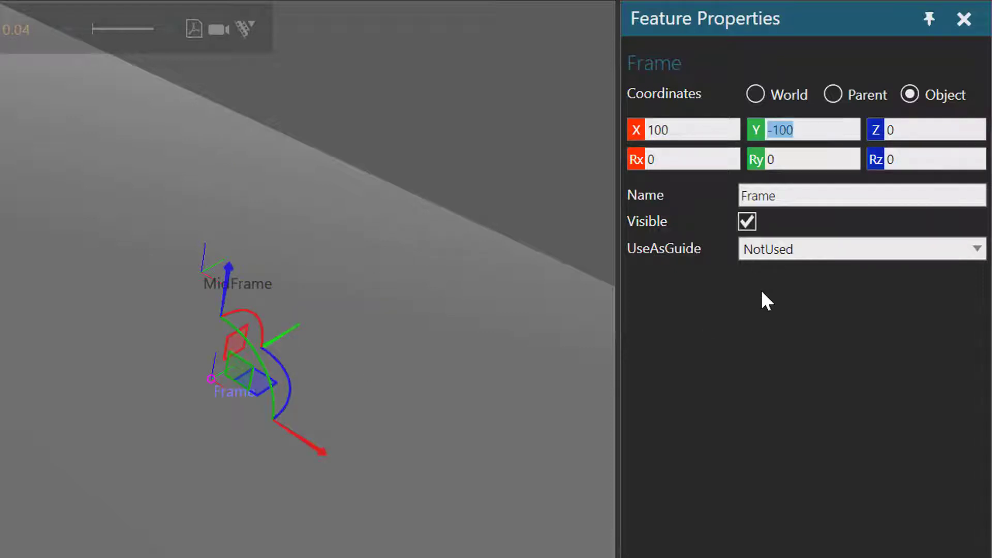
# Step: Rename the frame to LowerFrame
pyautogui.click(744, 197)
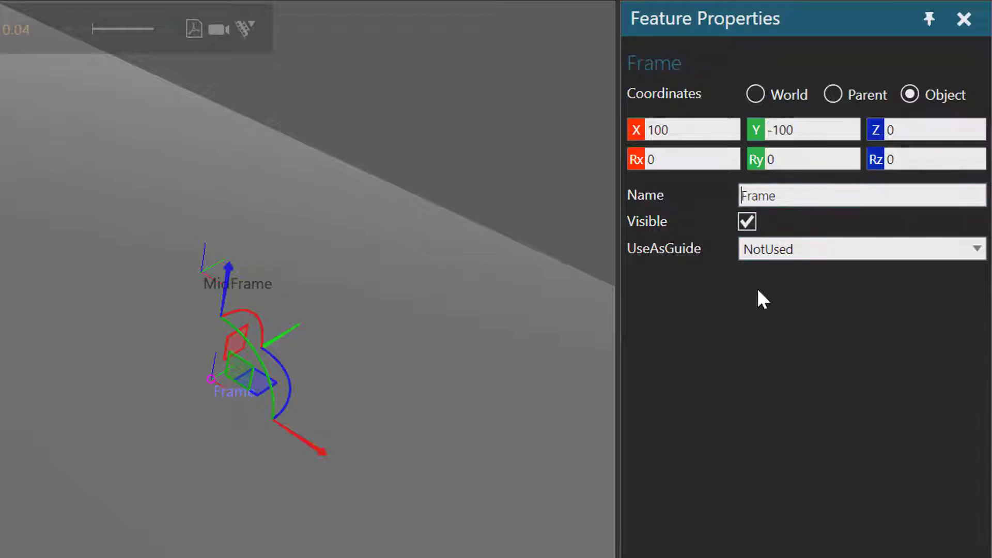
pyautogui.write('Lower')
pyautogui.press('Return')
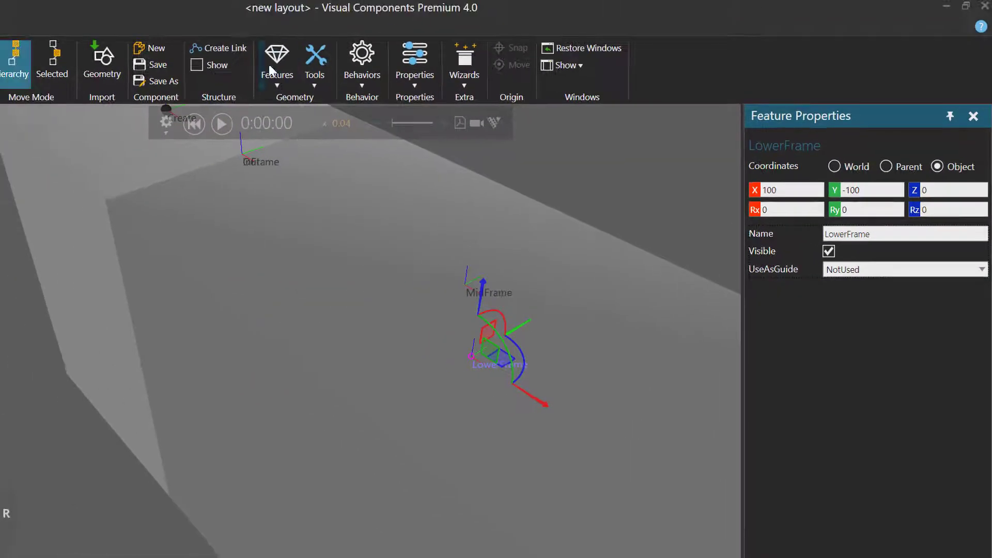
# Step: Add another Frame feature and place it at MidFrame
pyautogui.click(269, 67)
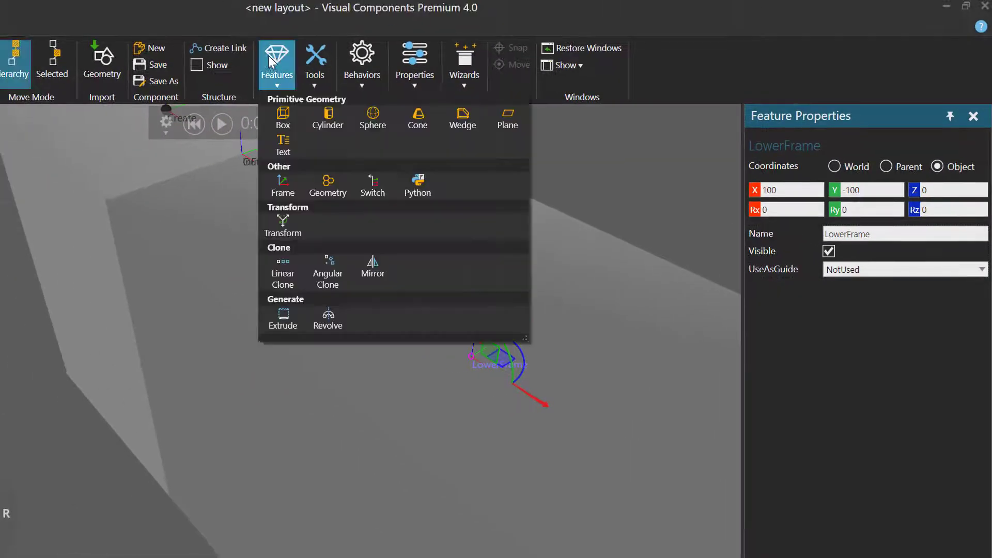
pyautogui.click(281, 187)
pyautogui.click(264, 444)
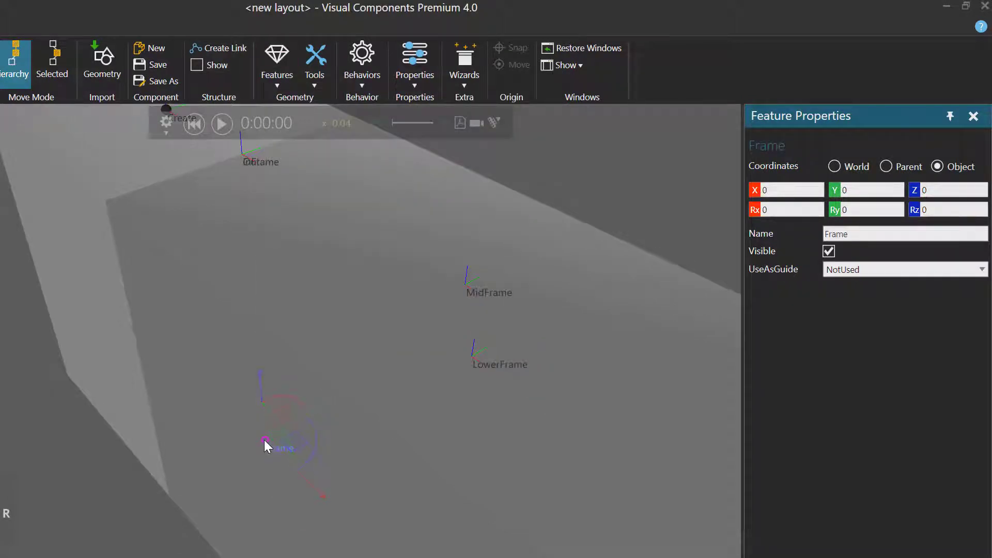
pyautogui.click(464, 284)
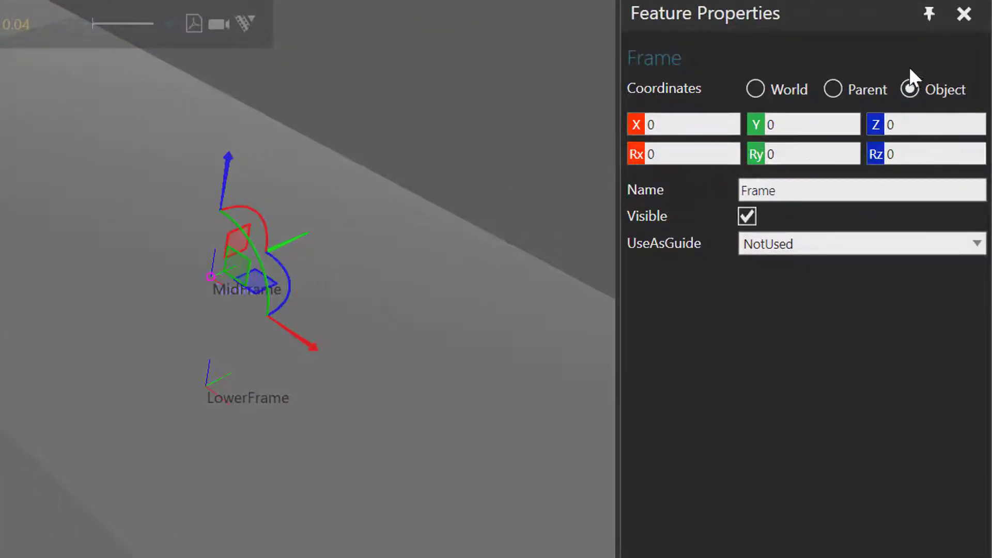
# Step: Position the new frame at X 100, Y 100, Z 200
pyautogui.click(627, 130)
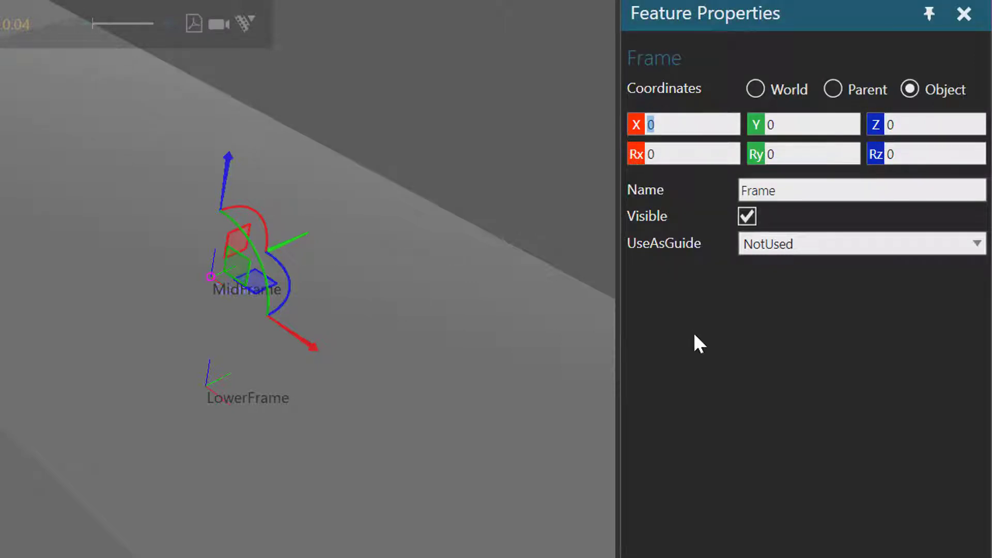
pyautogui.write('100')
pyautogui.press('Return')
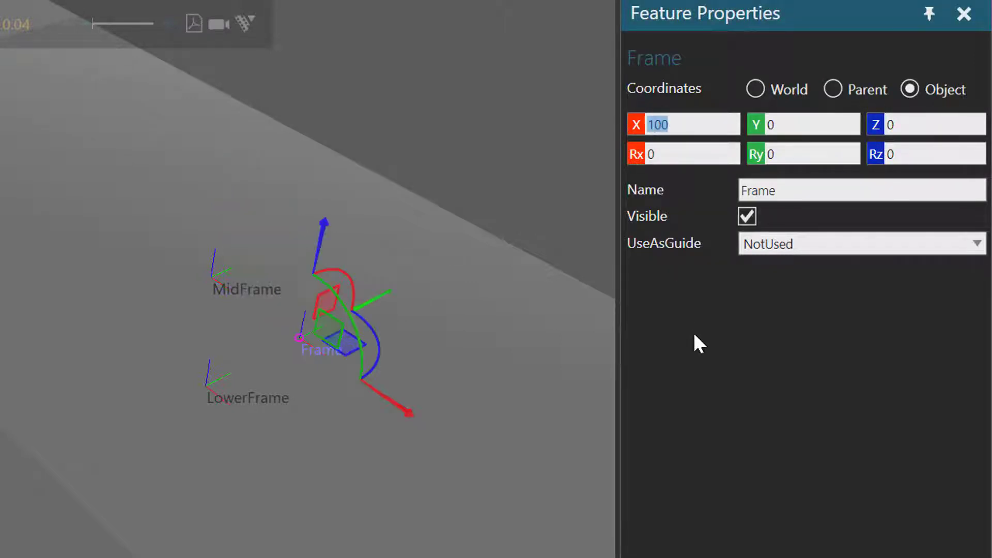
pyautogui.click(786, 126)
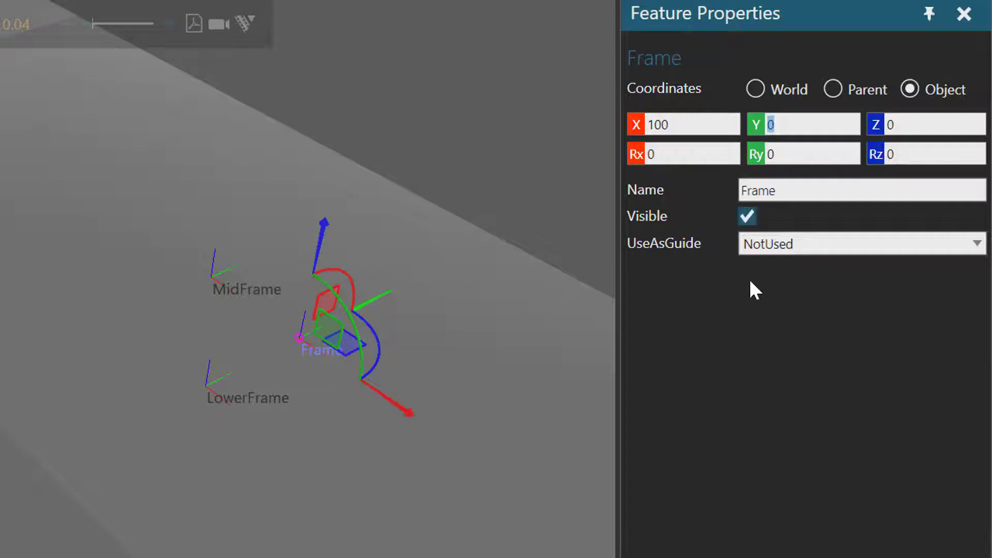
pyautogui.write('100')
pyautogui.press('Return')
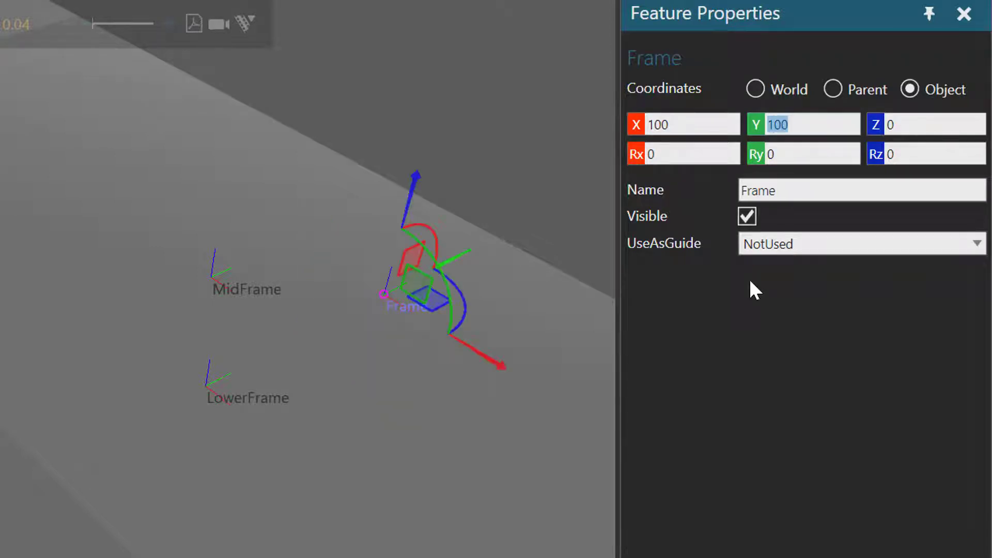
pyautogui.click(898, 125)
pyautogui.write('200')
pyautogui.press('Return')
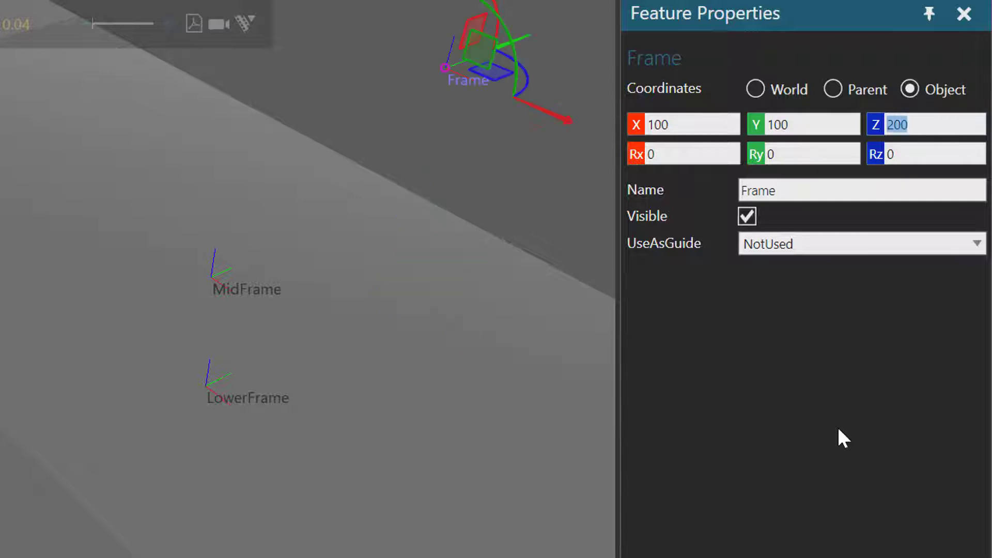
# Step: Rename the frame to UpperFrame
pyautogui.click(744, 190)
pyautogui.write('Upper')
pyautogui.press('Return')
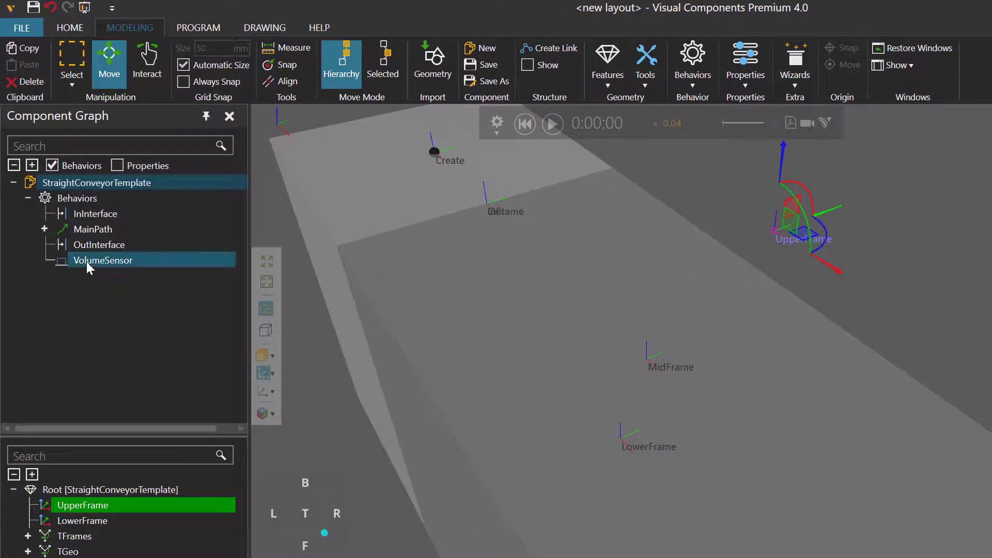
# Step: Set the VolumeSensor's lower frame to LowerFrame and upper frame to UpperFrame
pyautogui.click(85, 261)
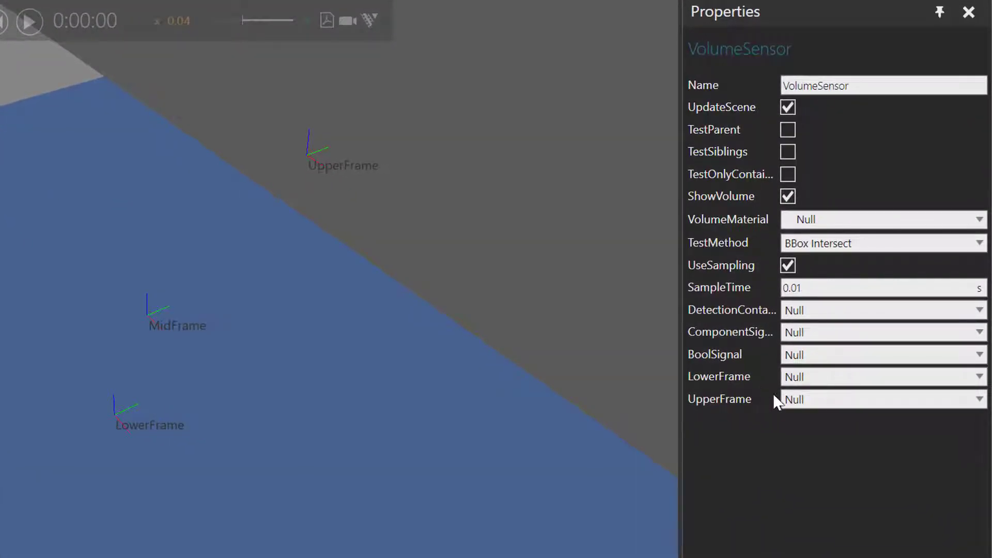
pyautogui.click(846, 377)
pyautogui.click(827, 441)
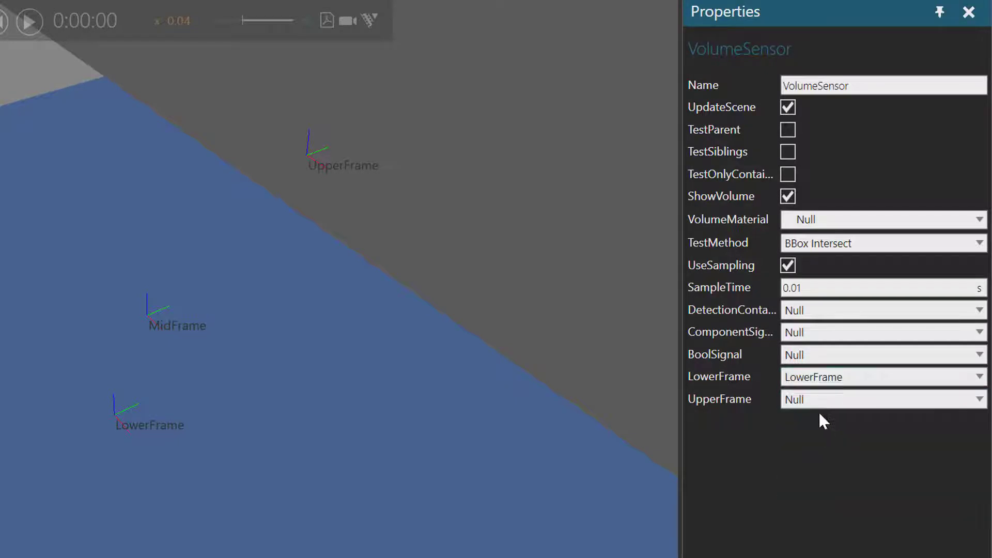
pyautogui.click(815, 401)
pyautogui.click(842, 440)
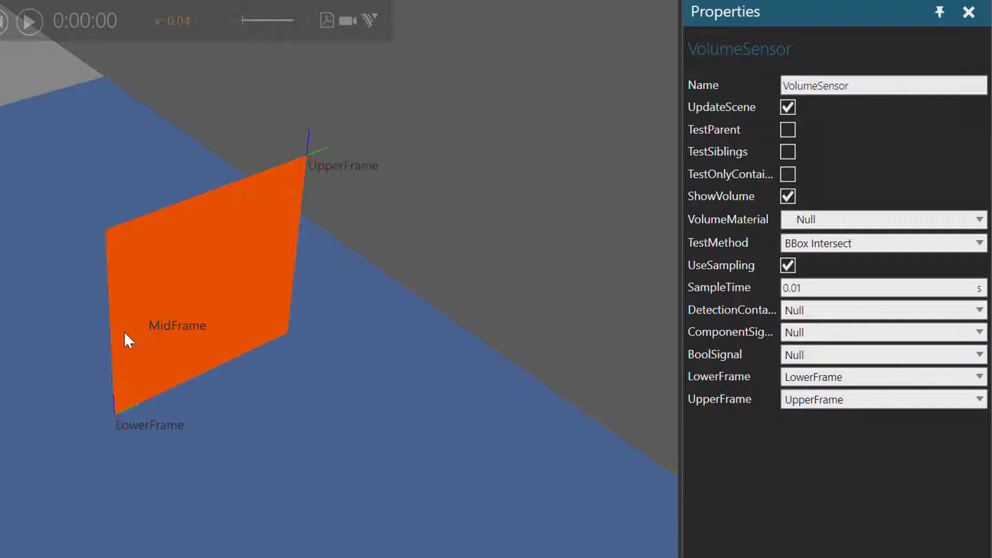
# Step: Check the orange sensor volume, then turn off ShowVolume
pyautogui.moveTo(250, 321); pyautogui.dragTo(253, 310, button='right')
pyautogui.scroll(3, 253, 313)
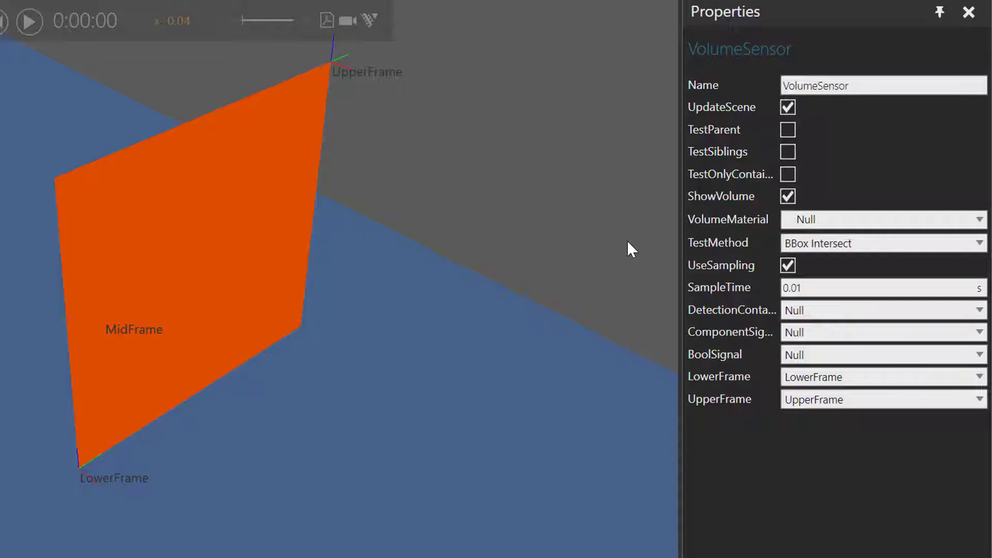
pyautogui.click(789, 196)
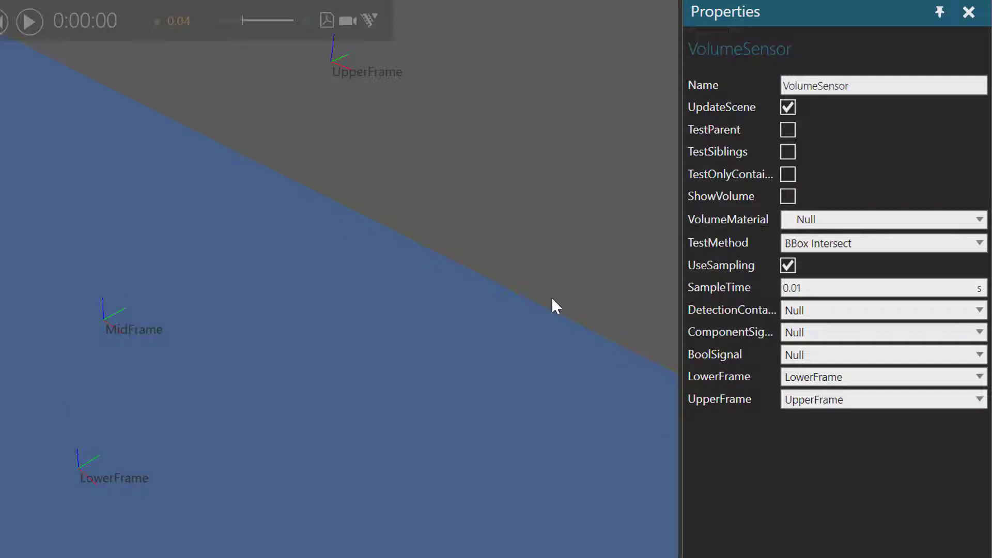
pyautogui.keyDown('ctrl'); pyautogui.keyDown('shift'); pyautogui.moveTo(261, 364); pyautogui.dragTo(268, 420); pyautogui.keyUp('shift'); pyautogui.keyUp('ctrl')
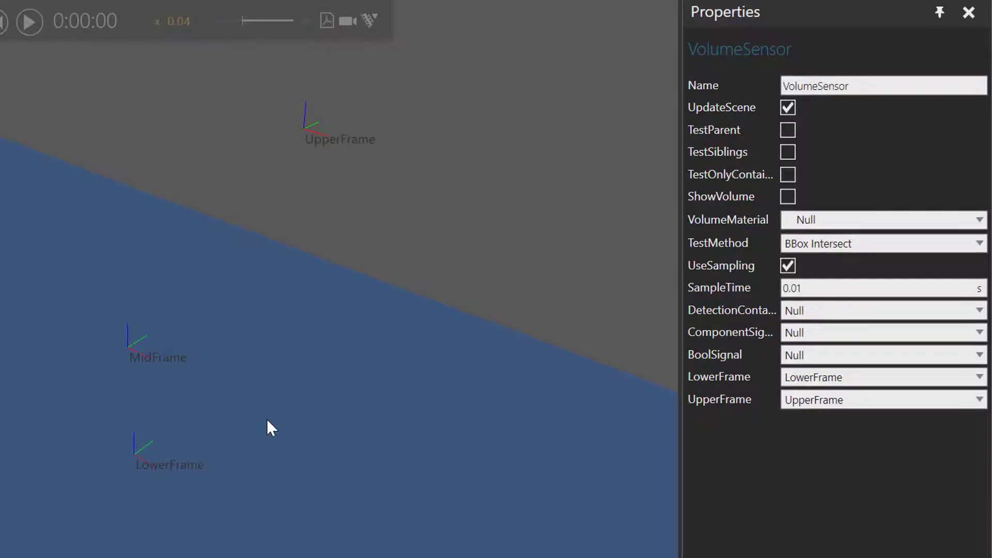
# Step: Add a Boolean signal and a Component signal behaviour to the conveyor
pyautogui.click(203, 83)
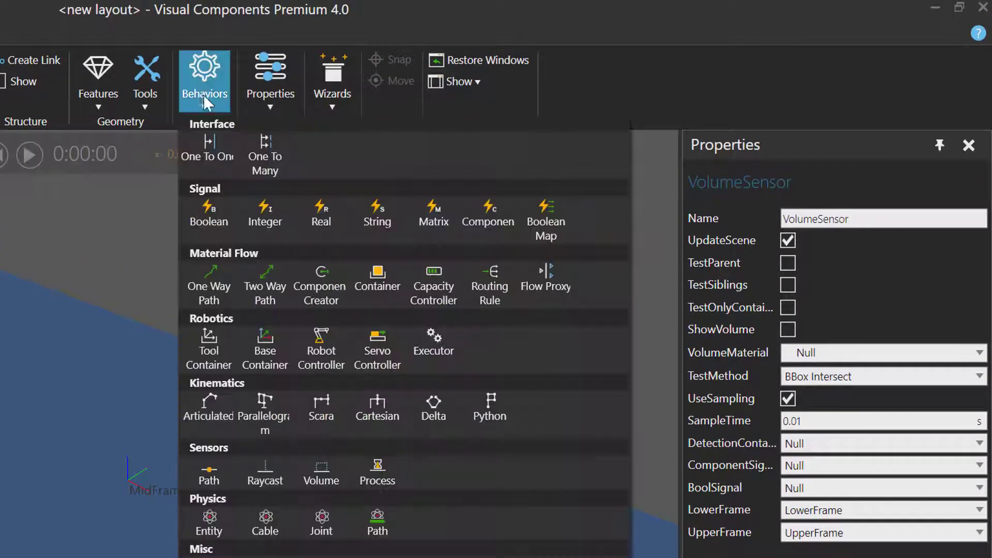
pyautogui.click(209, 212)
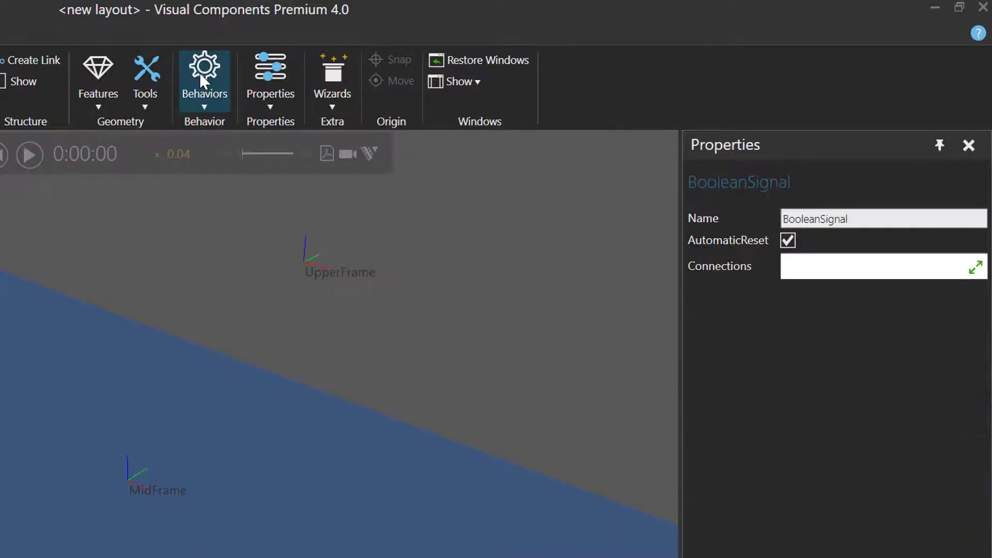
pyautogui.click(200, 73)
pyautogui.click(487, 216)
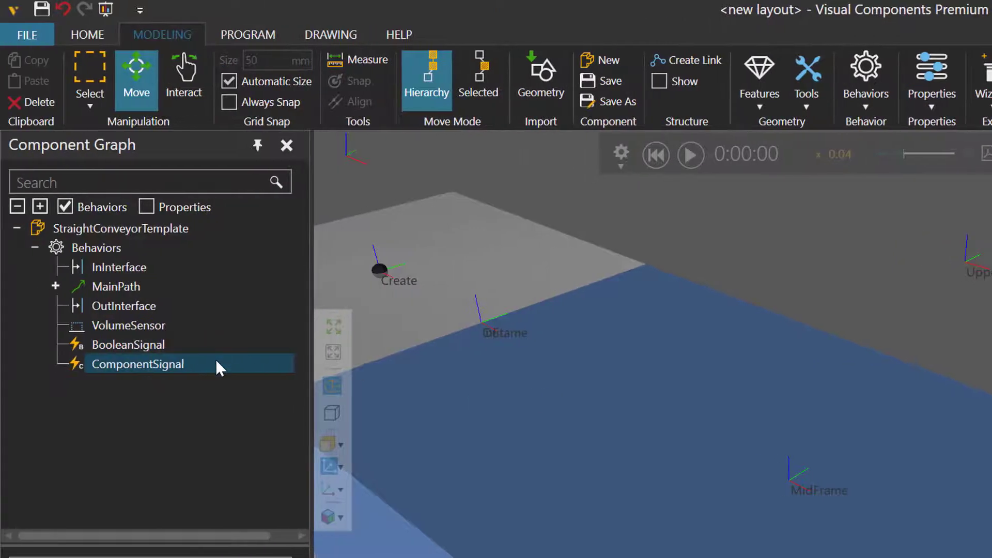
# Step: Assign ComponentSignal and BooleanSignal as the VolumeSensor's component and Boolean signals
pyautogui.click(149, 319)
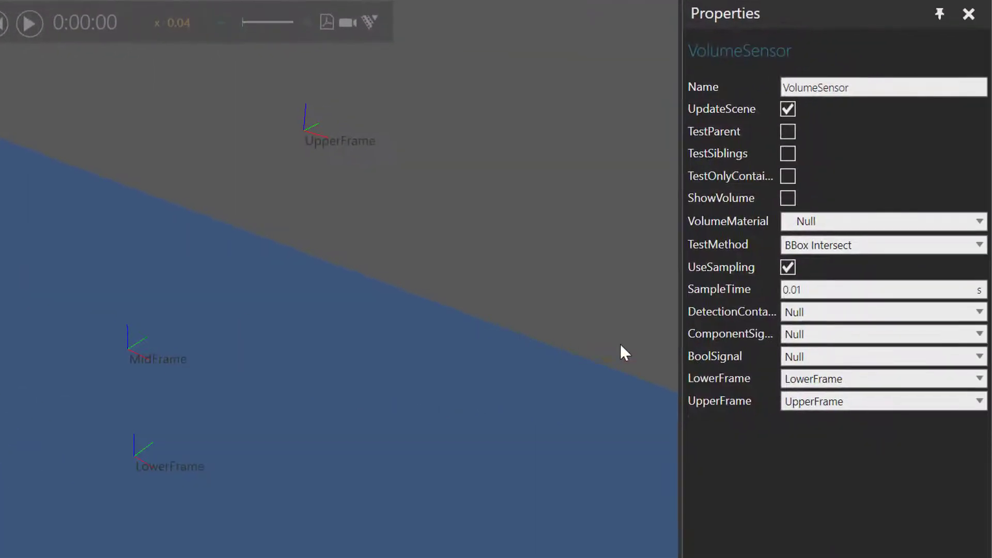
pyautogui.click(838, 337)
pyautogui.click(841, 374)
pyautogui.click(829, 357)
pyautogui.click(835, 398)
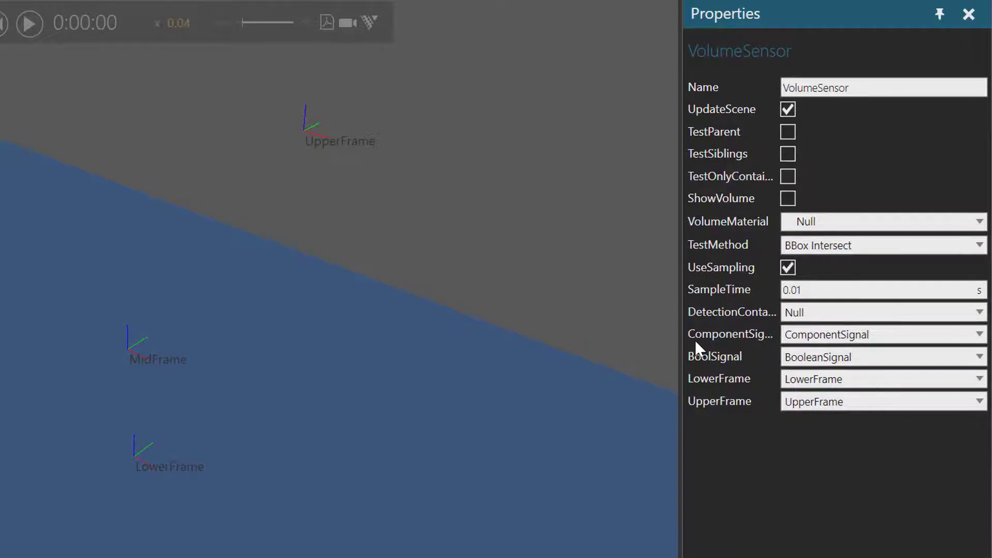
pyautogui.click(207, 86)
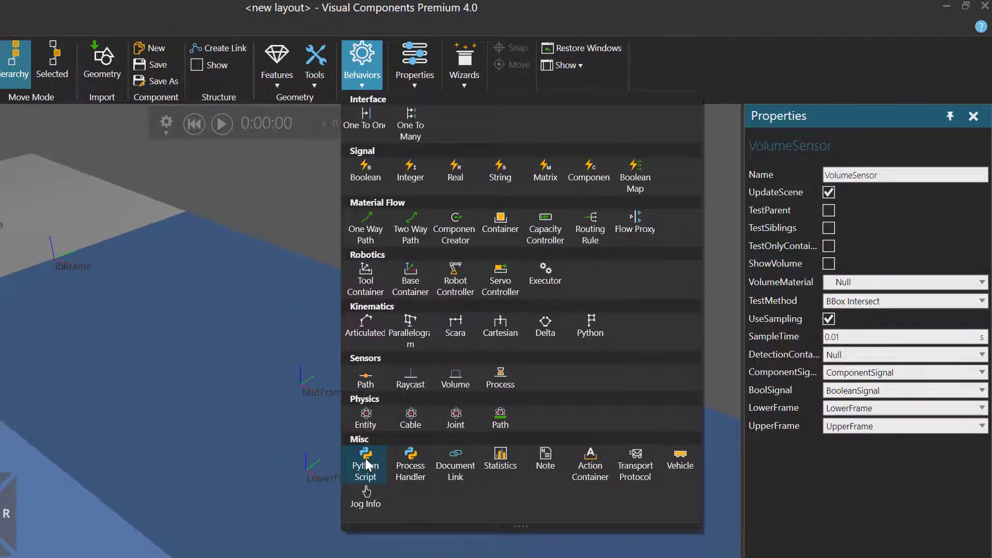
# Step: Add a Python Script behaviour and write comp = getComponent() below the import
pyautogui.click(366, 462)
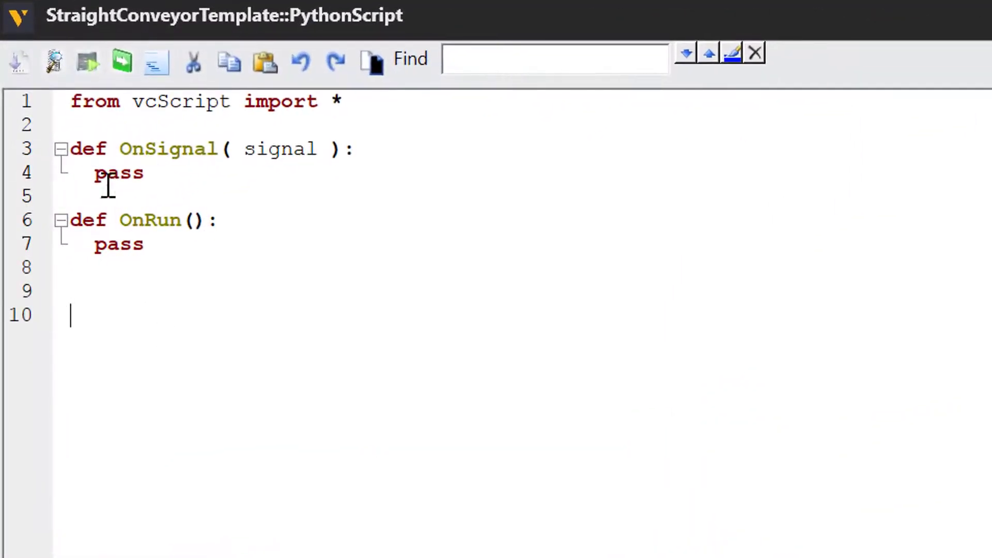
pyautogui.click(85, 126)
pyautogui.press('Return')
pyautogui.press('Return')
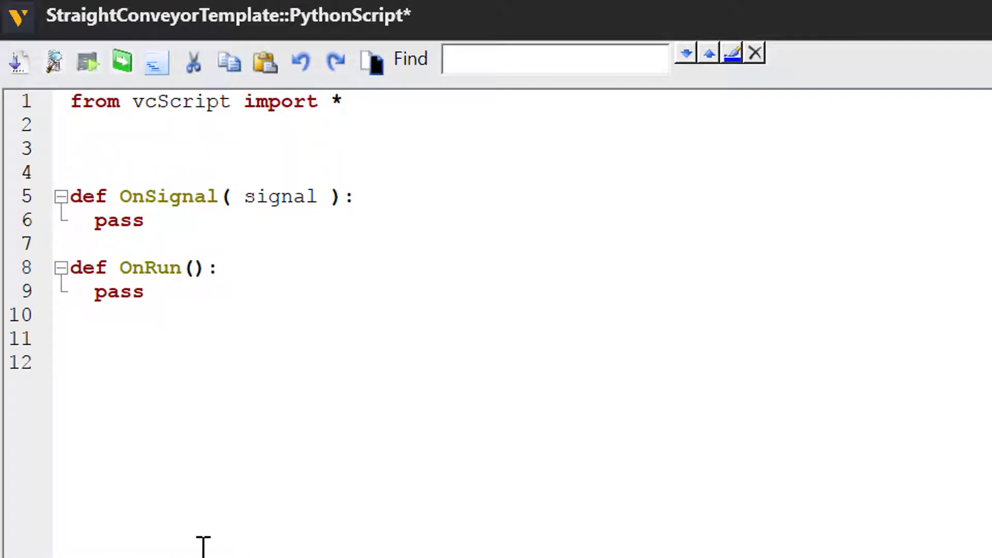
pyautogui.keyDown('ctrl'); pyautogui.scroll(3, 204, 547); pyautogui.keyUp('ctrl')
pyautogui.write('comp = getComponent()')
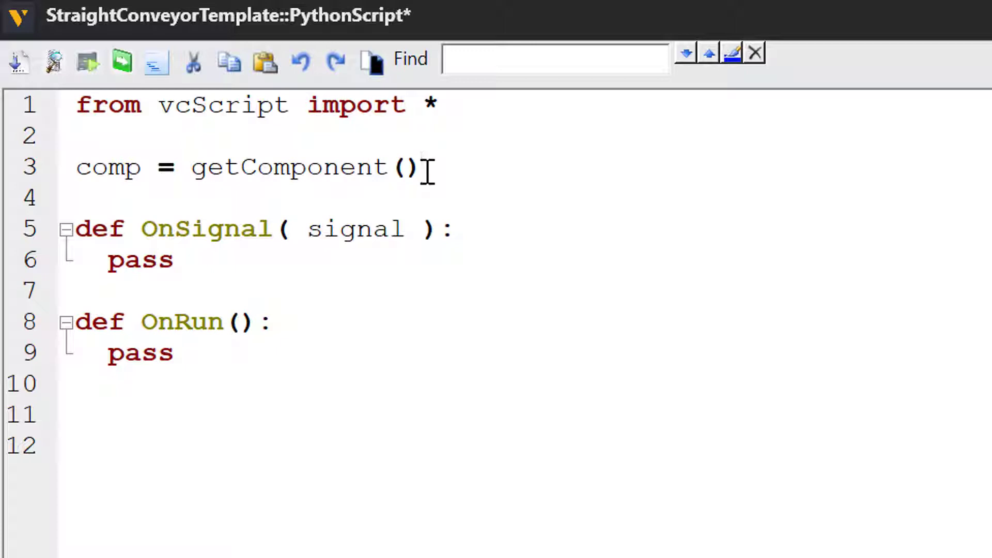
pyautogui.press('Return')
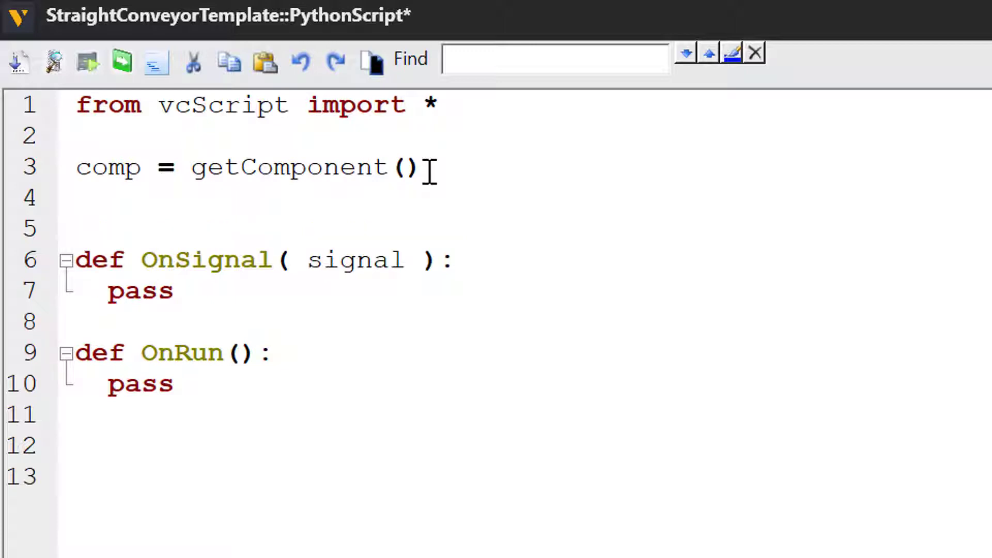
# Step: Add the line sensor = comp.findBehaviour("VolumeSensor") beneath it
pyautogui.write('sensor ')
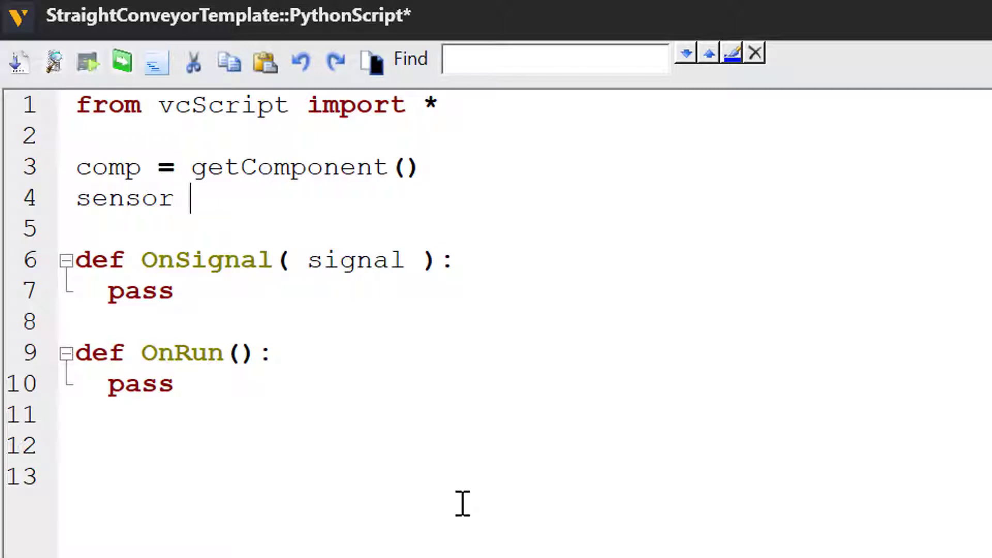
pyautogui.write('= comp.find')
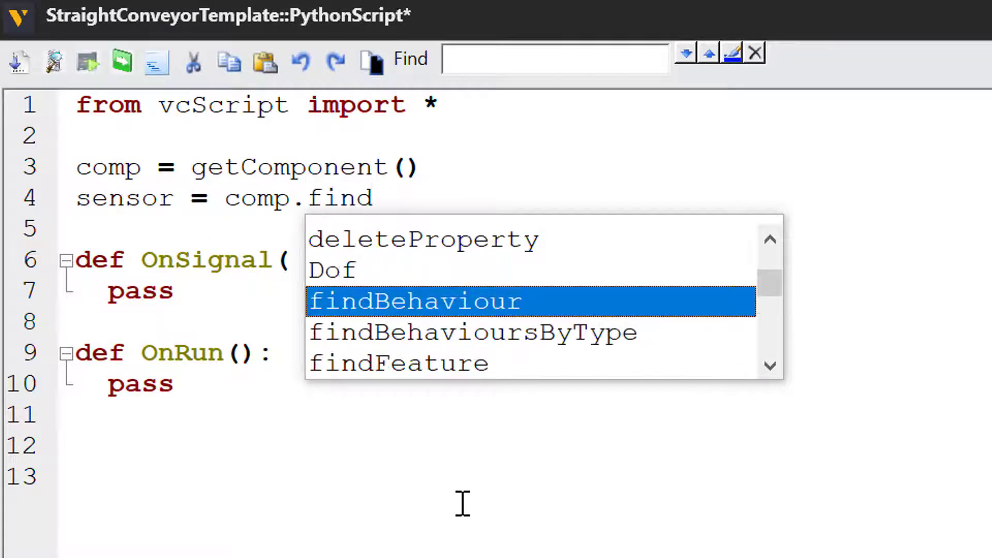
pyautogui.press('Return')
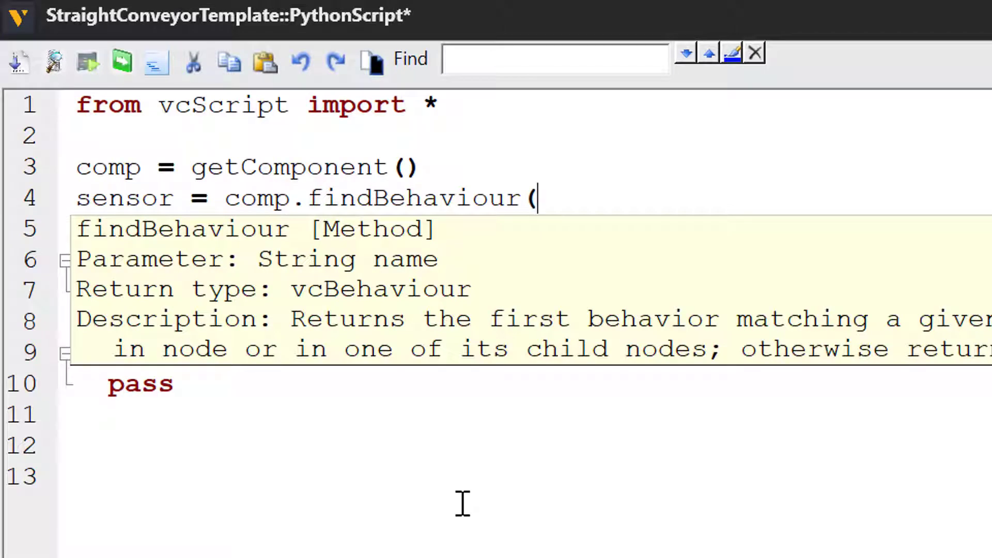
pyautogui.write('("VolumeSesn')
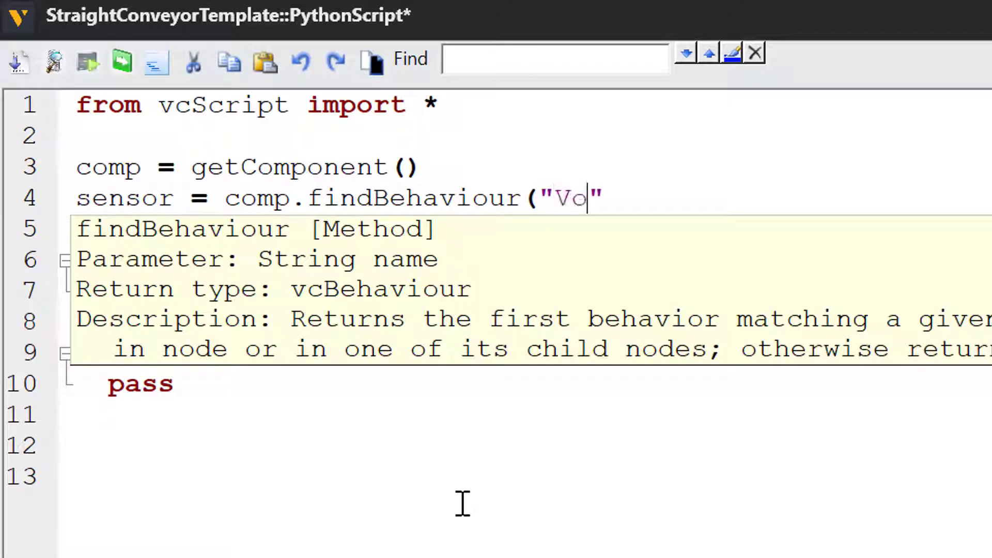
pyautogui.press('BackSpace')
pyautogui.write('nsor")')
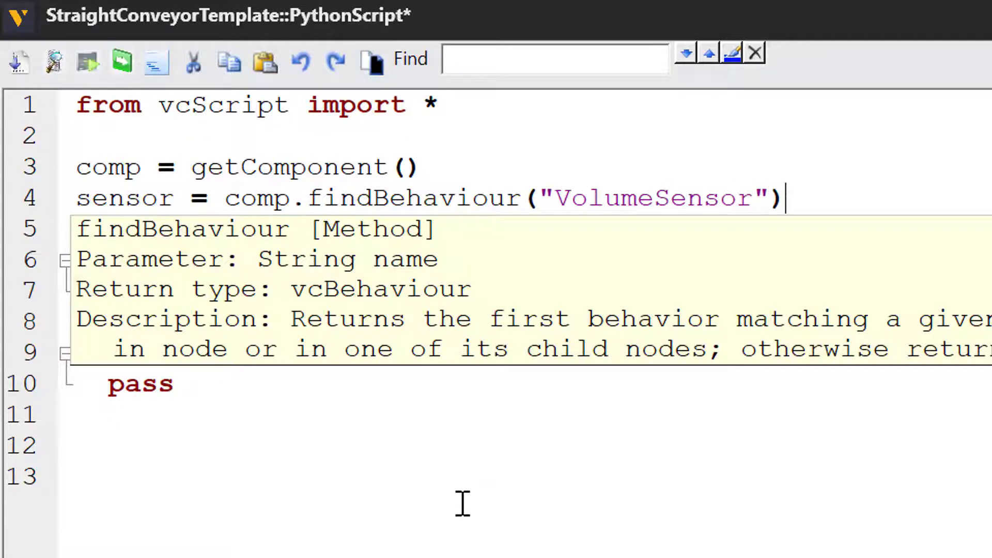
pyautogui.press('Return')
pyautogui.press('Delete')
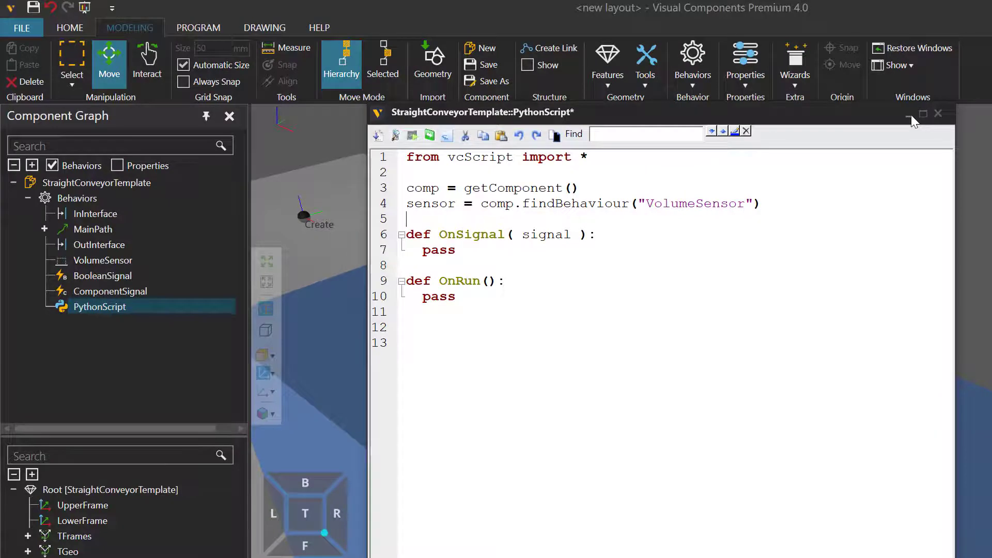
# Step: Add PythonScript to the BooleanSignal's connections
pyautogui.click(913, 113)
pyautogui.click(139, 275)
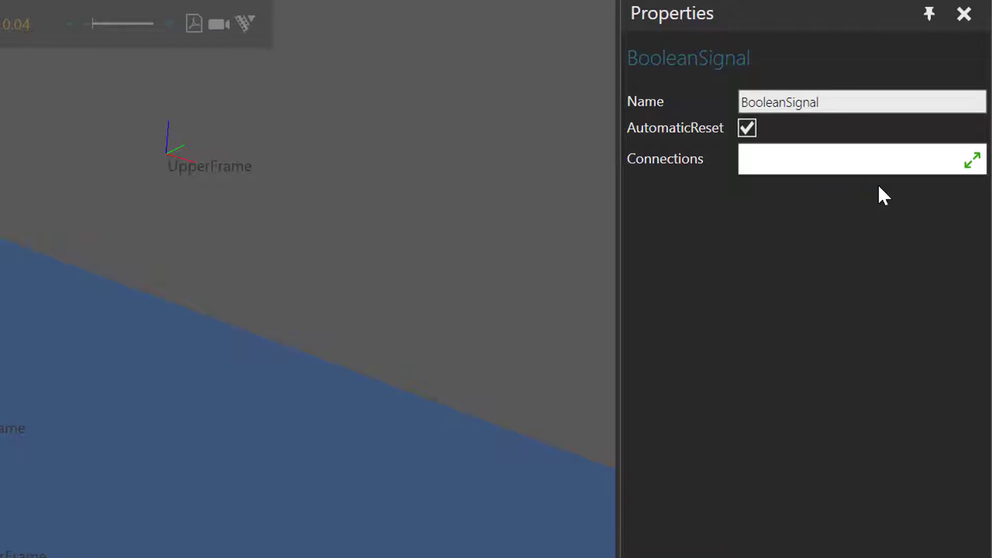
pyautogui.click(971, 162)
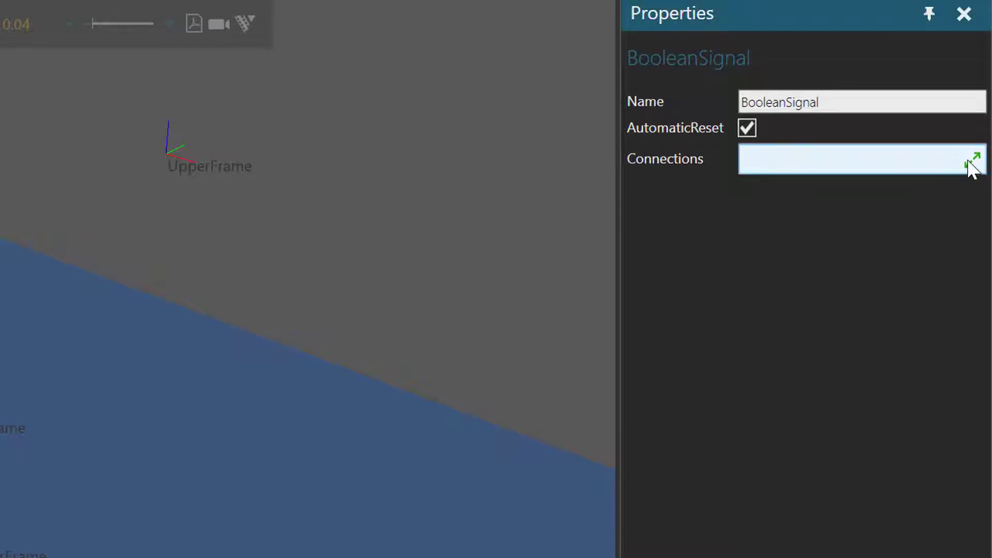
pyautogui.click(950, 164)
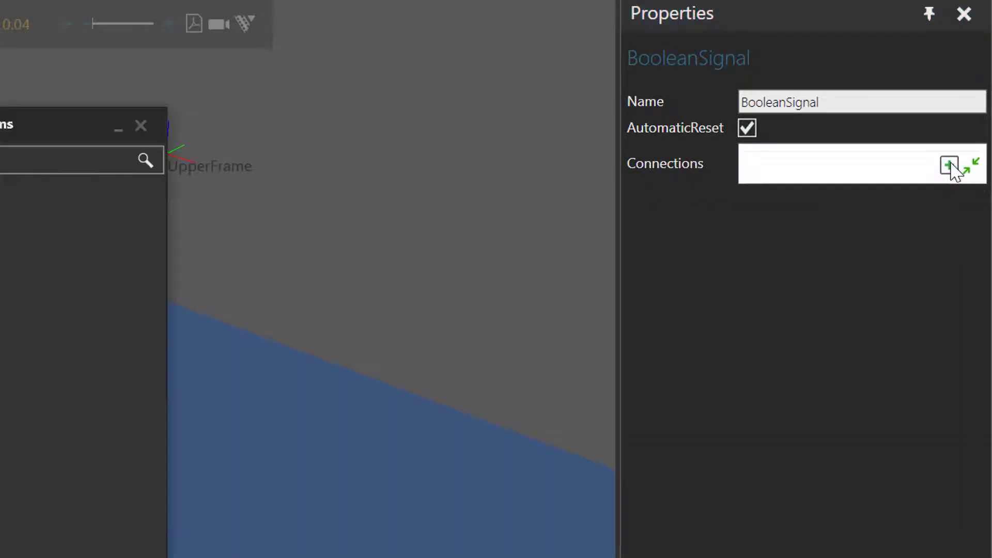
pyautogui.doubleClick(124, 331)
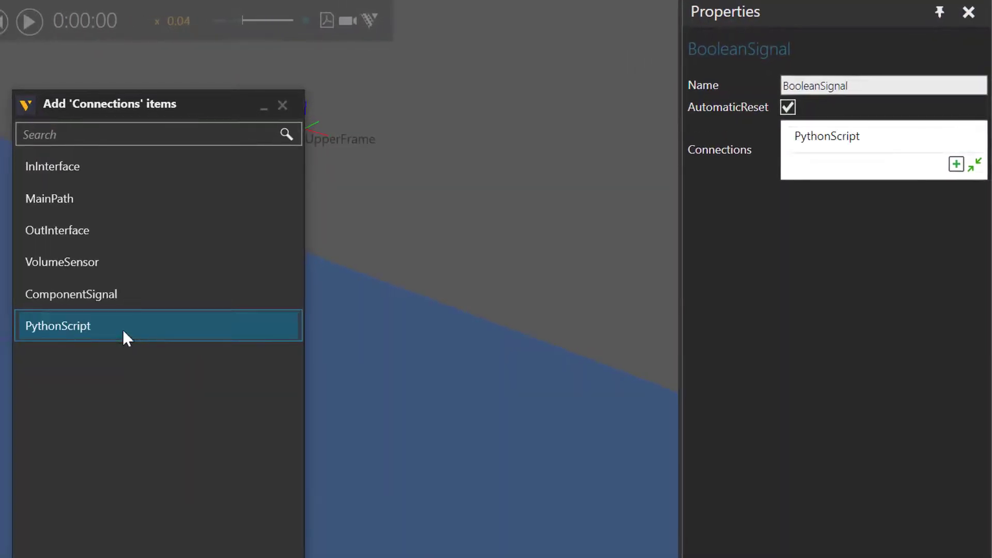
pyautogui.click(282, 105)
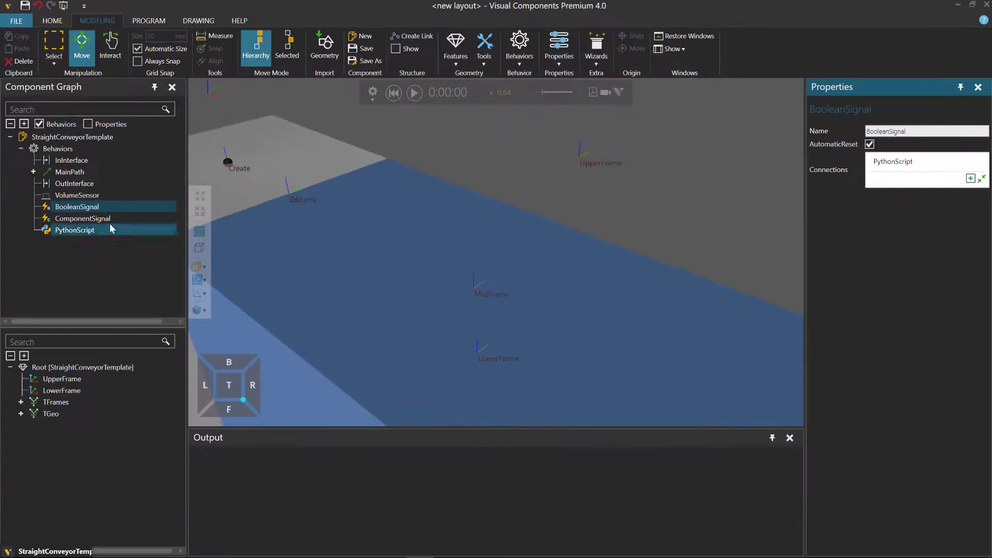
# Step: Add PythonScript to the ComponentSignal's connections
pyautogui.click(106, 219)
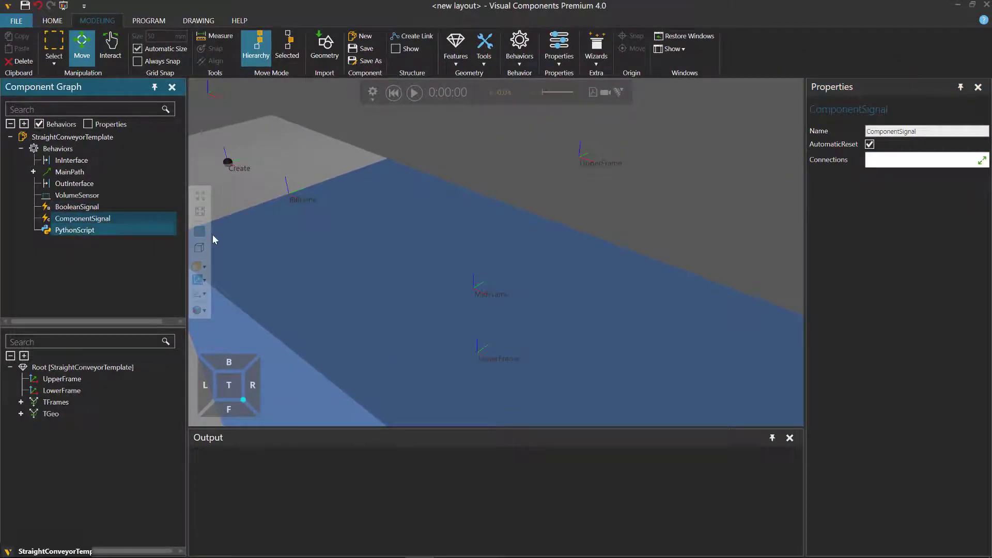
pyautogui.click(974, 164)
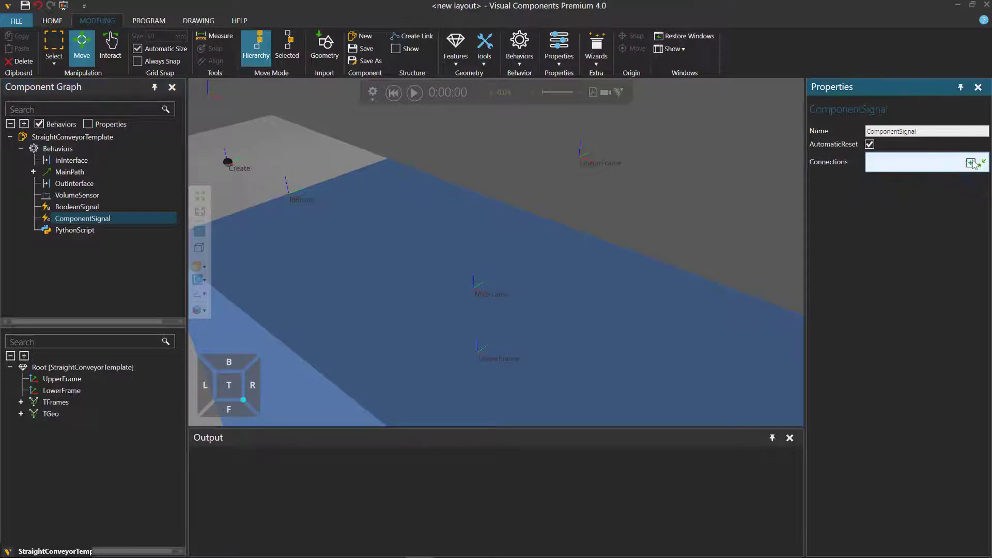
pyautogui.click(971, 164)
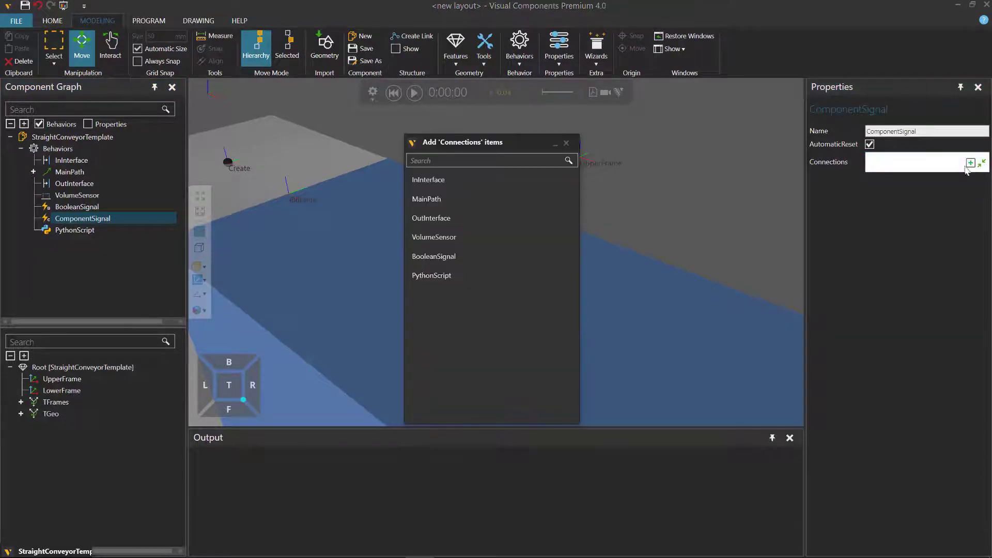
pyautogui.click(515, 279)
pyautogui.click(567, 143)
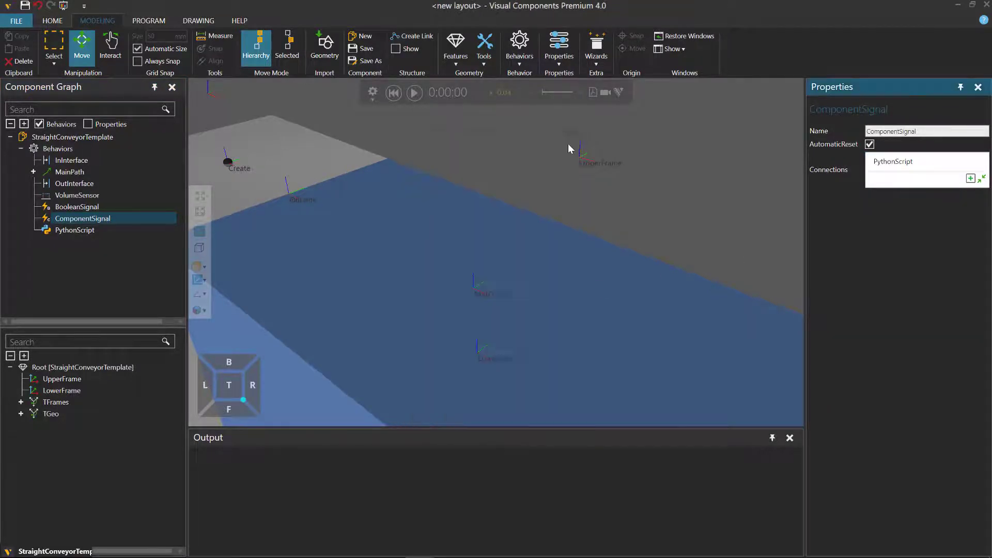
# Step: Replace 'pass' in OnSignal with 'print signal.Value', then apply and close the script
pyautogui.doubleClick(85, 231)
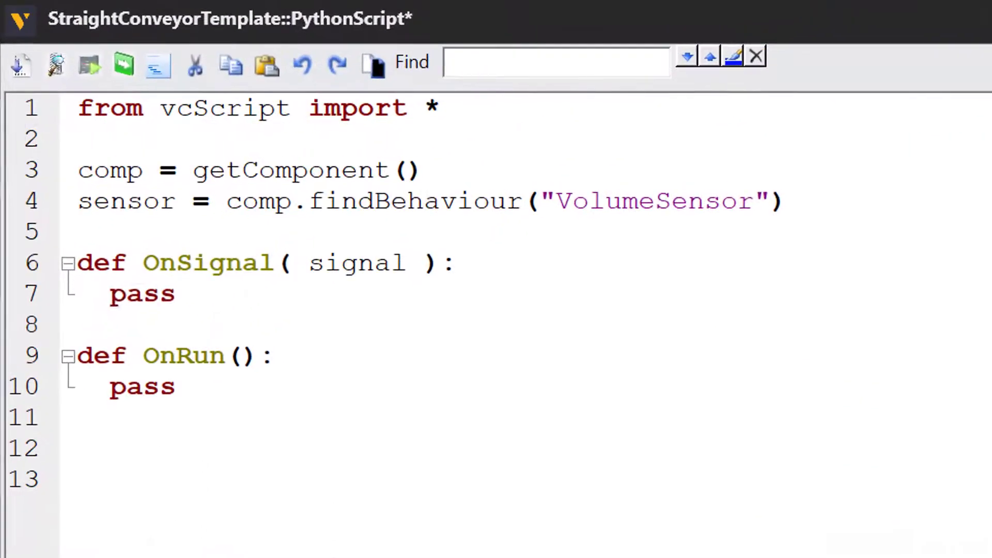
pyautogui.press('BackSpace')
pyautogui.press('BackSpace')
pyautogui.press('BackSpace')
pyautogui.write('rint signal.Value')
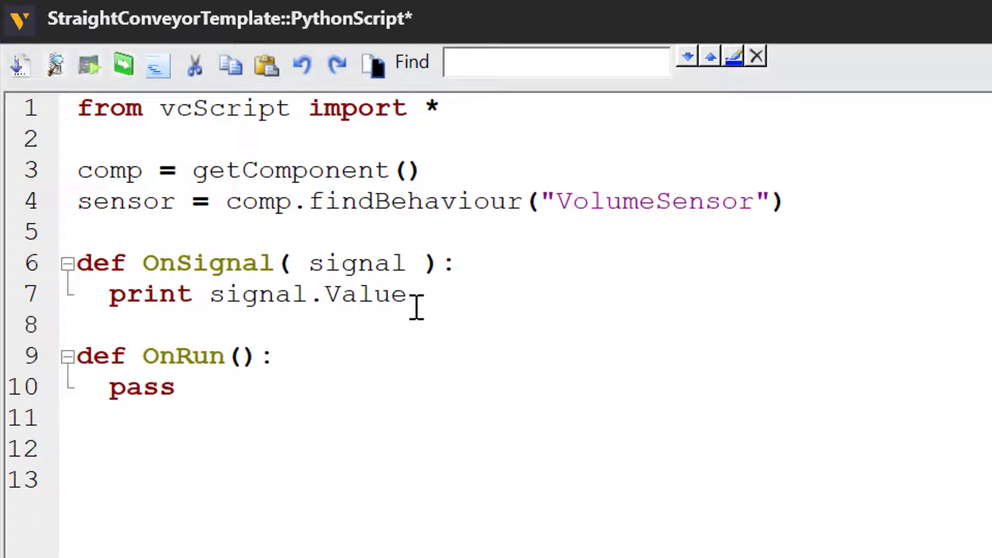
pyautogui.click(21, 70)
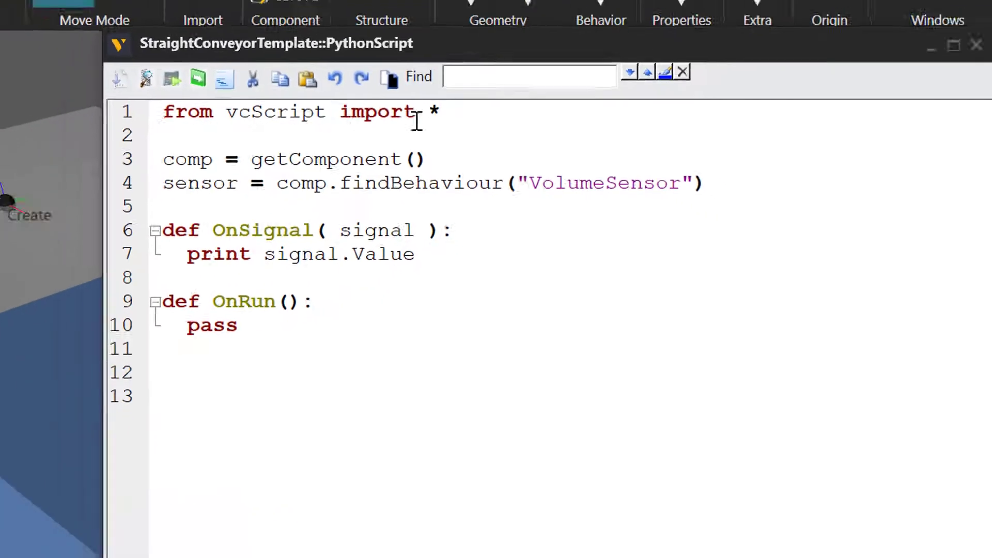
pyautogui.click(977, 45)
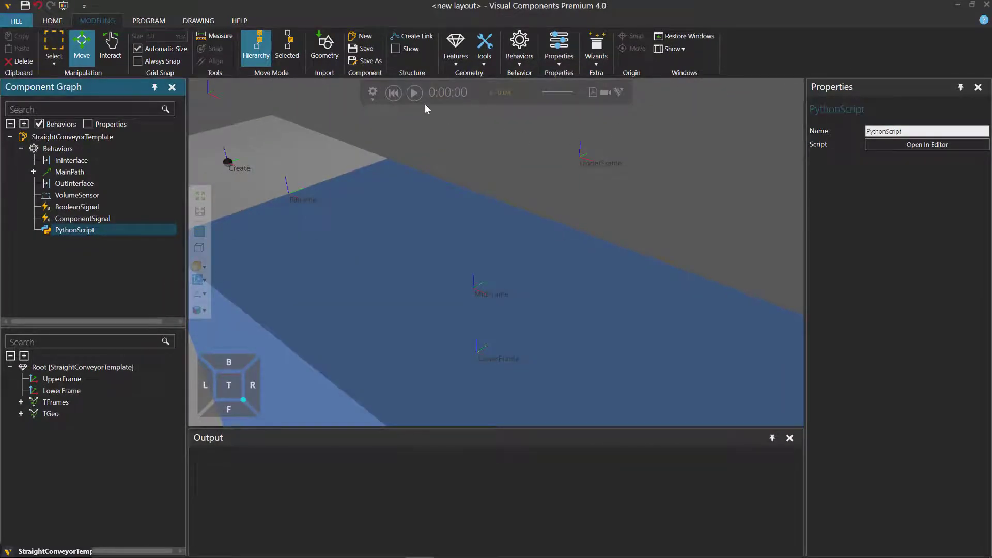
# Step: Run the cylinder down the conveyor, reset to 0:00:00, and select the VolumeSensor
pyautogui.click(414, 92)
pyautogui.scroll(-1, 591, 269)
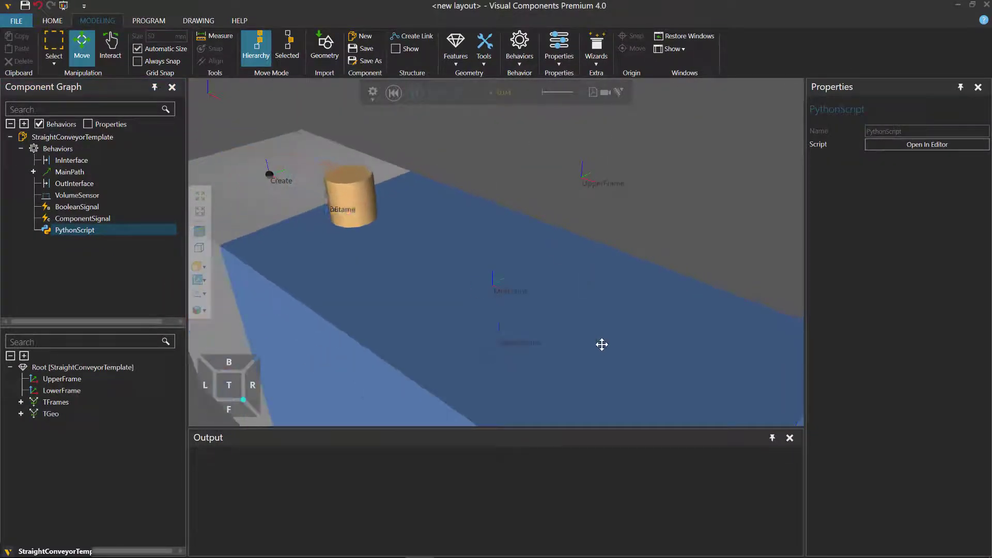
pyautogui.scroll(1, 602, 344)
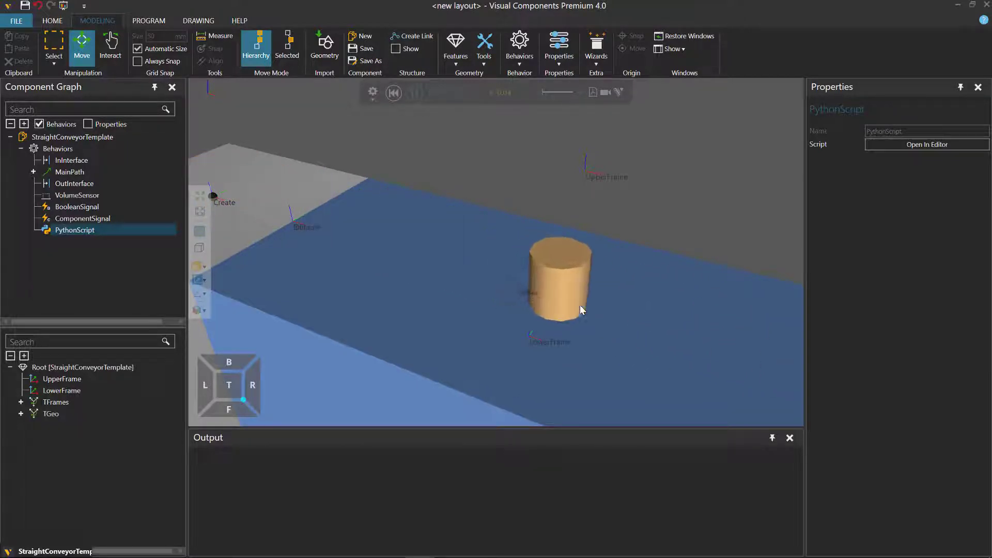
pyautogui.click(395, 94)
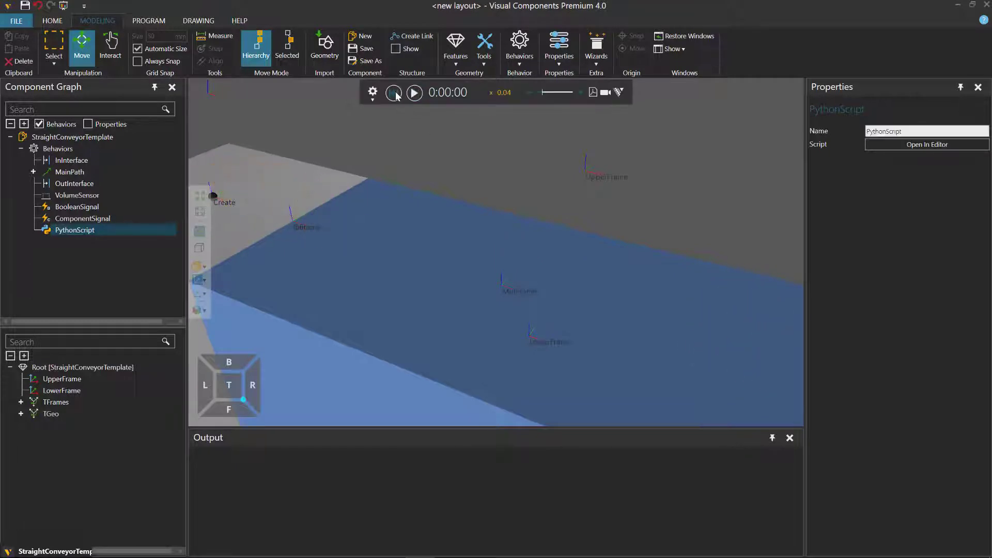
pyautogui.click(96, 196)
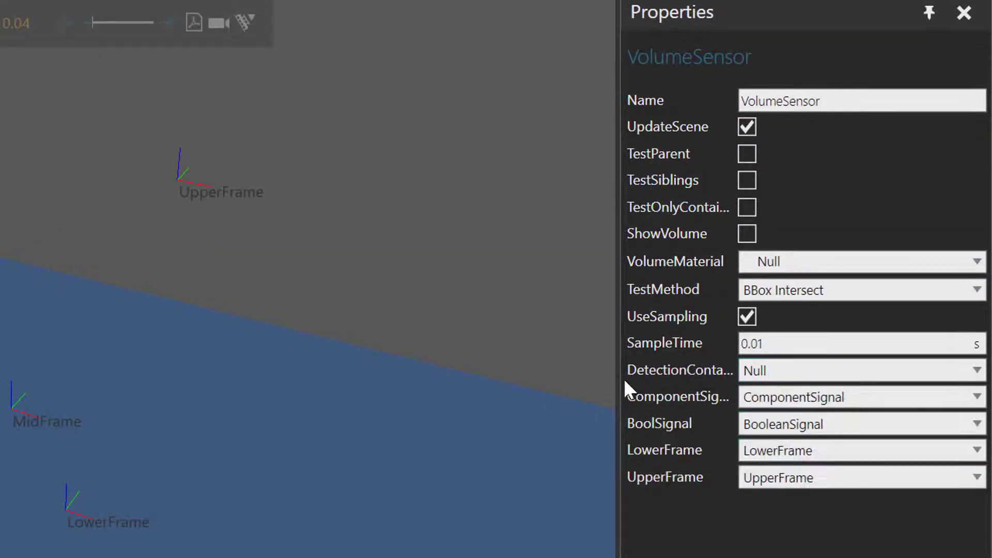
# Step: Set the VolumeSensor's DetectionContainer to MainPath
pyautogui.moveTo(620, 381); pyautogui.dragTo(533, 381)
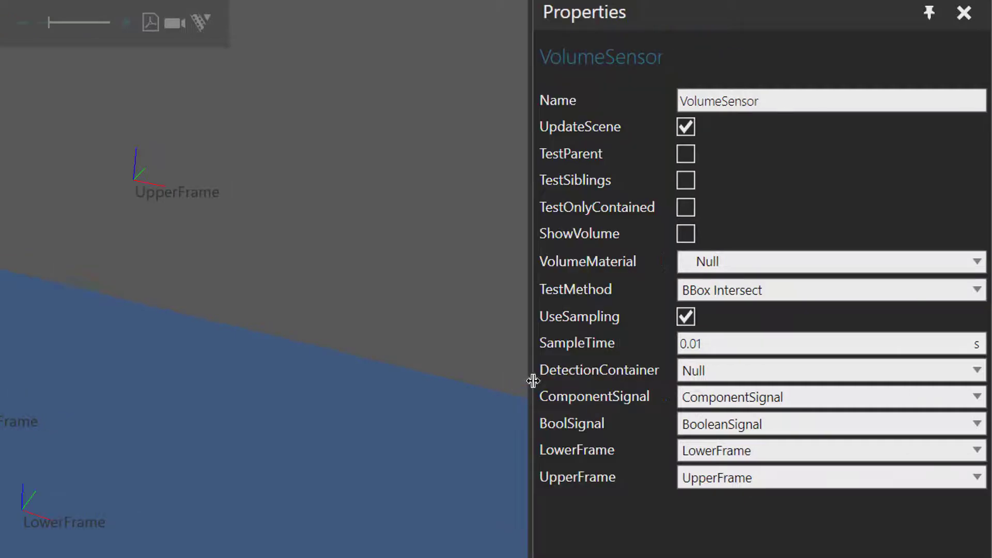
pyautogui.click(712, 372)
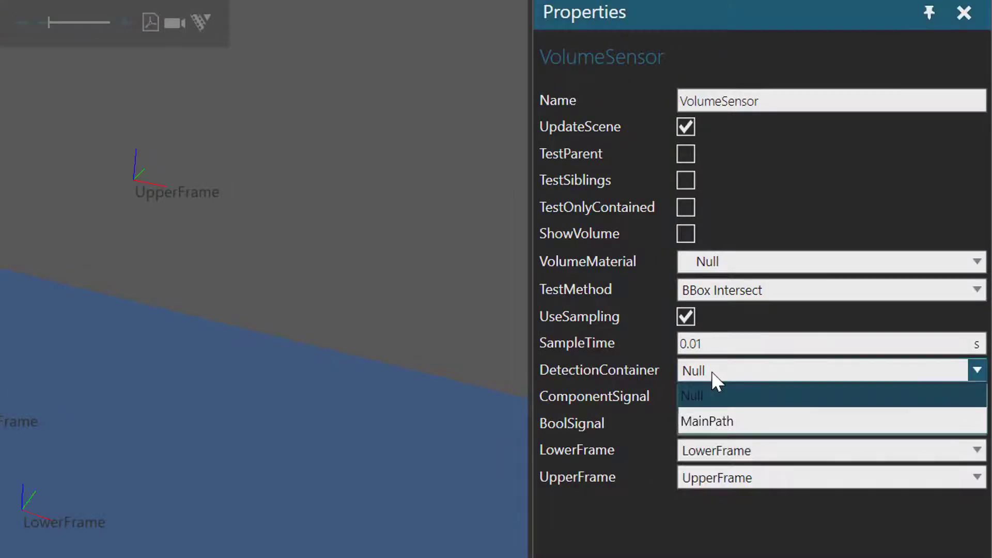
pyautogui.click(733, 419)
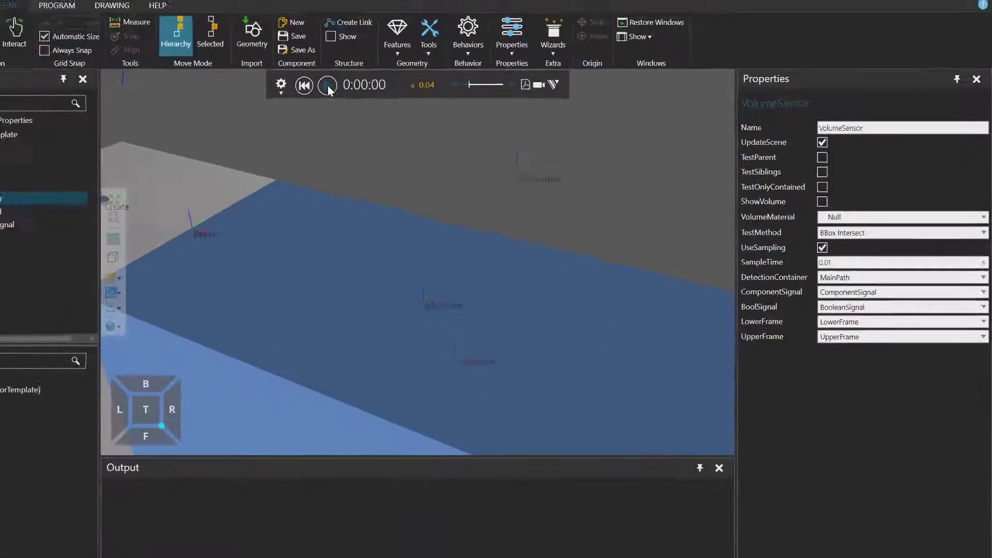
# Step: Test-run and reset the simulation, then switch TestMethod to Precise Test
pyautogui.click(328, 85)
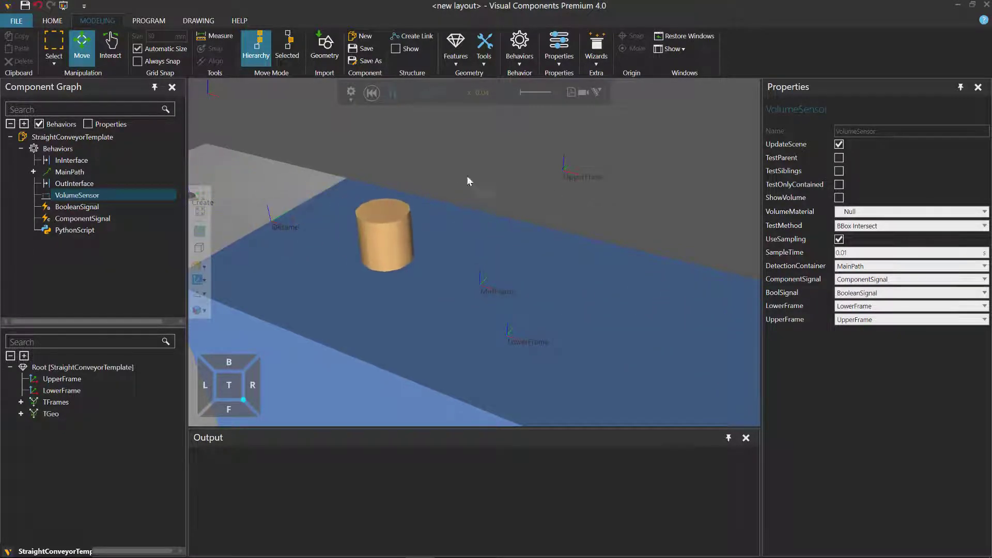
pyautogui.click(372, 94)
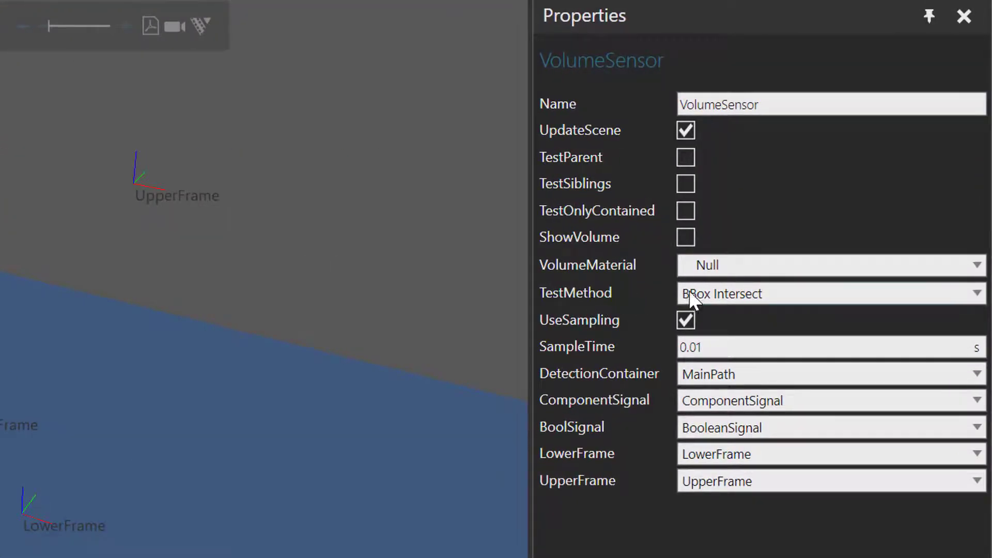
pyautogui.click(711, 293)
pyautogui.click(724, 318)
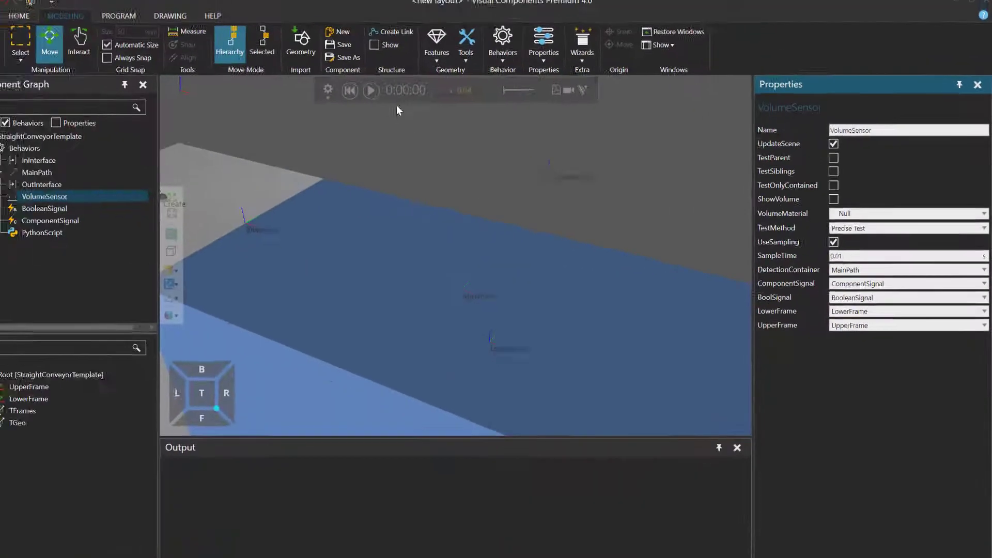
# Step: Run and reset the simulation, checking the printed sensor signal values in Output
pyautogui.click(392, 93)
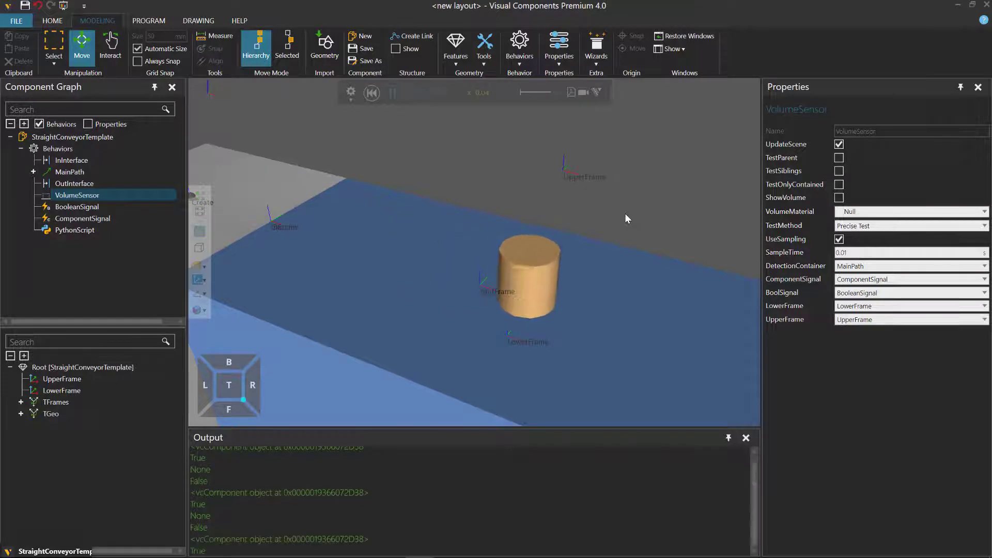
pyautogui.click(372, 93)
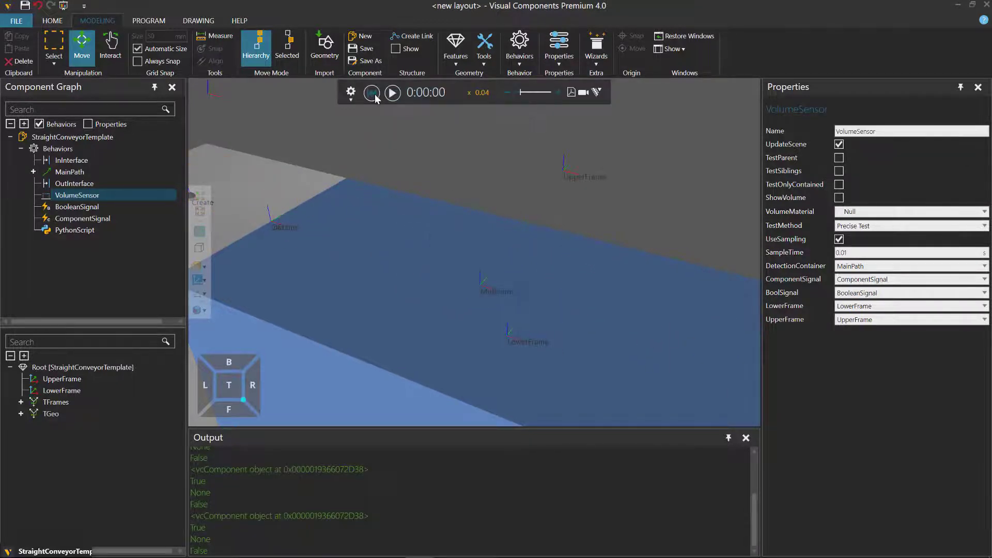
pyautogui.click(262, 470)
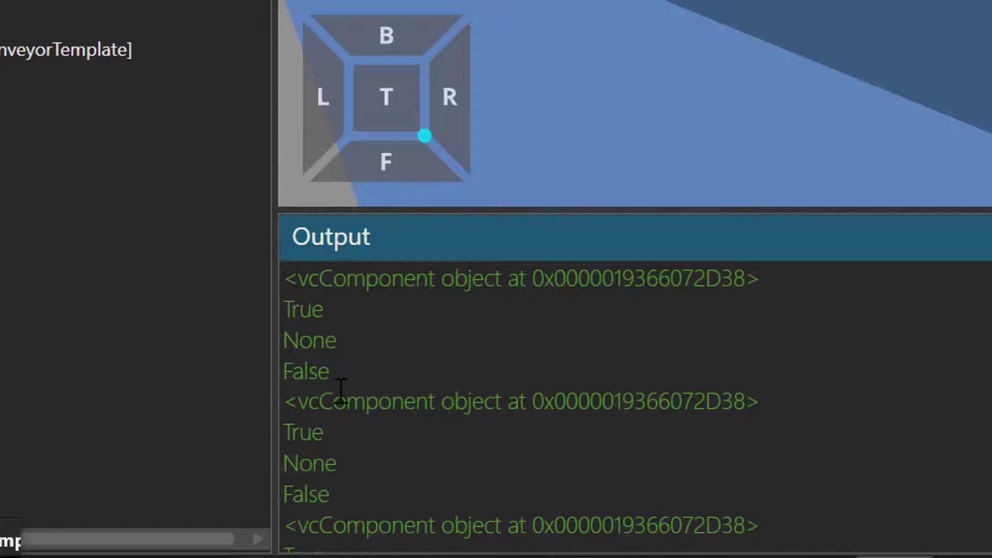
# Step: Clear the Output log and reopen the PythonScript code
pyautogui.rightClick(351, 333)
pyautogui.click(387, 377)
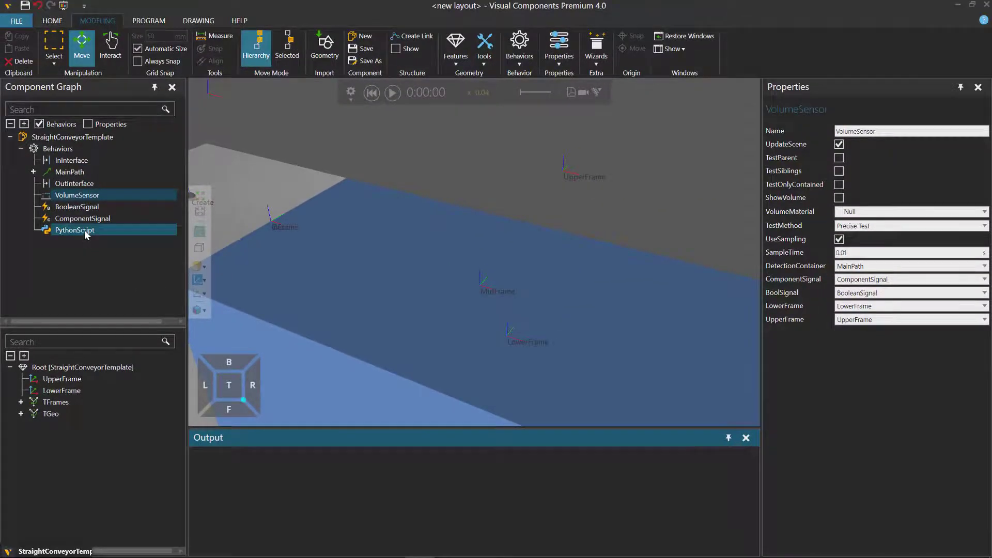
pyautogui.doubleClick(85, 230)
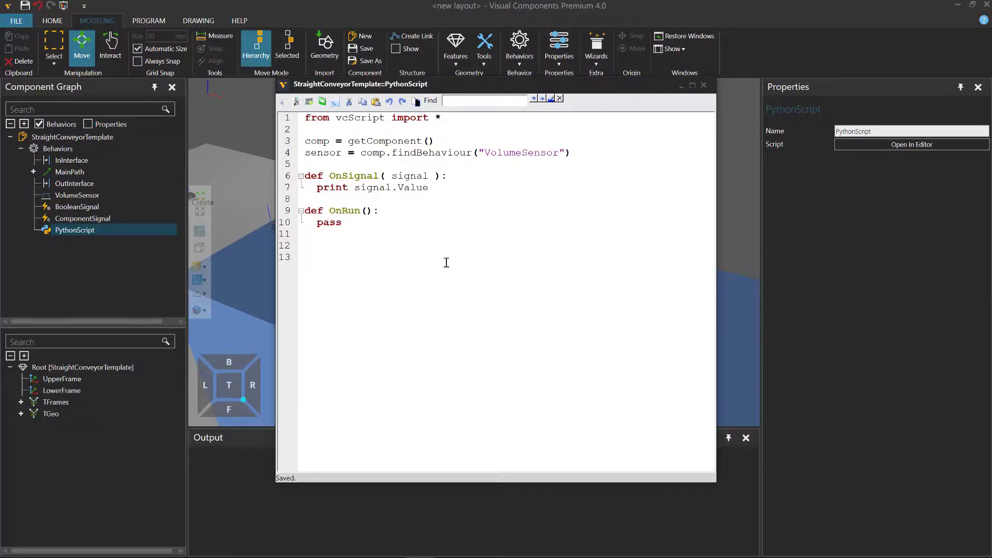
# Step: Replace the print with 'if signal.Value == True:' setting sensor.DetectionContainer.Enabled = False; save and close
pyautogui.press('BackSpace')
pyautogui.press('BackSpace')
pyautogui.press('BackSpace')
pyautogui.press('BackSpace')
pyautogui.press('BackSpace')
pyautogui.press('BackSpace')
pyautogui.press('BackSpace')
pyautogui.press('BackSpace')
pyautogui.press('BackSpace')
pyautogui.press('BackSpace')
pyautogui.press('BackSpace')
pyautogui.press('BackSpace')
pyautogui.press('BackSpace')
pyautogui.press('BackSpace')
pyautogui.press('BackSpace')
pyautogui.press('BackSpace')
pyautogui.press('BackSpace')
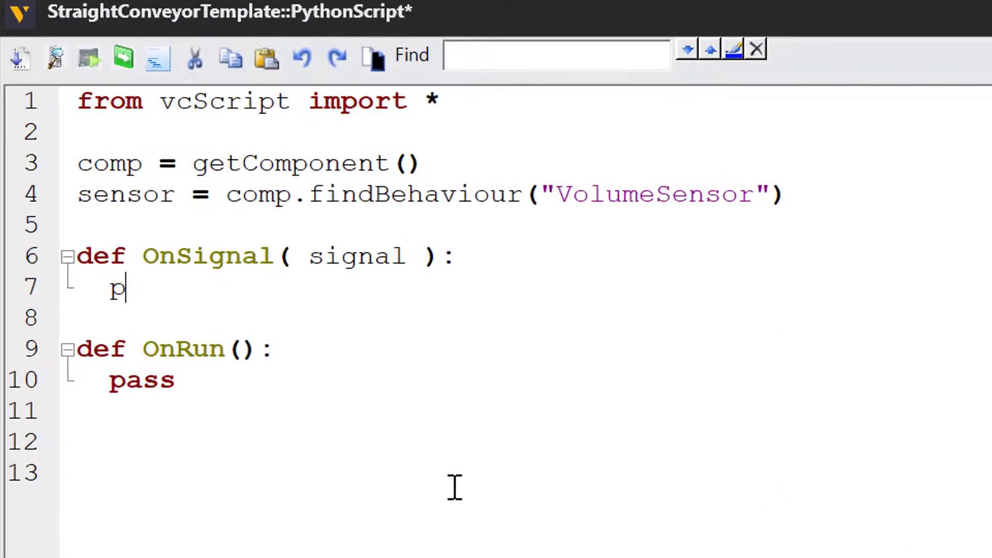
pyautogui.press('BackSpace')
pyautogui.write('if signal.V')
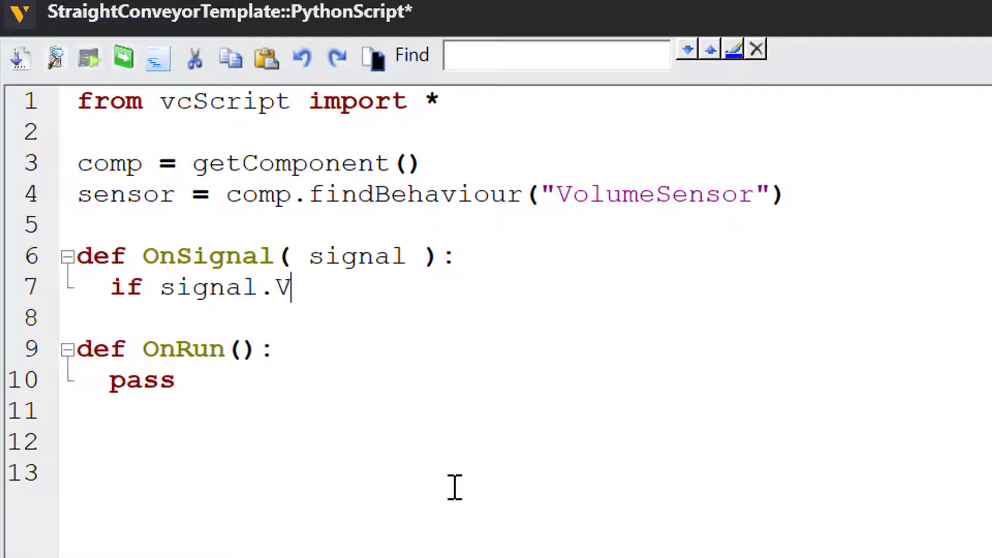
pyautogui.write('alue == True:')
pyautogui.press('Return')
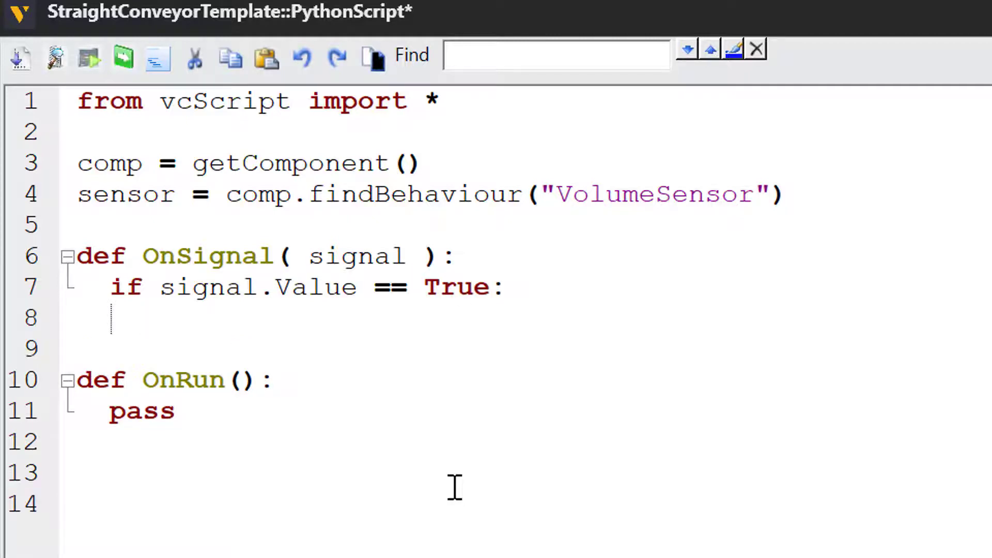
pyautogui.write('se')
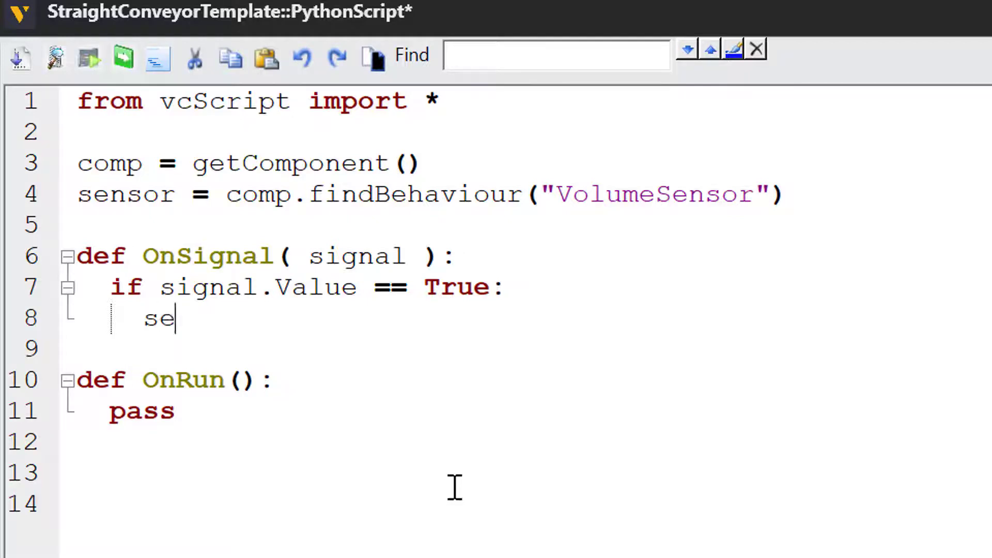
pyautogui.write('nsor.Det')
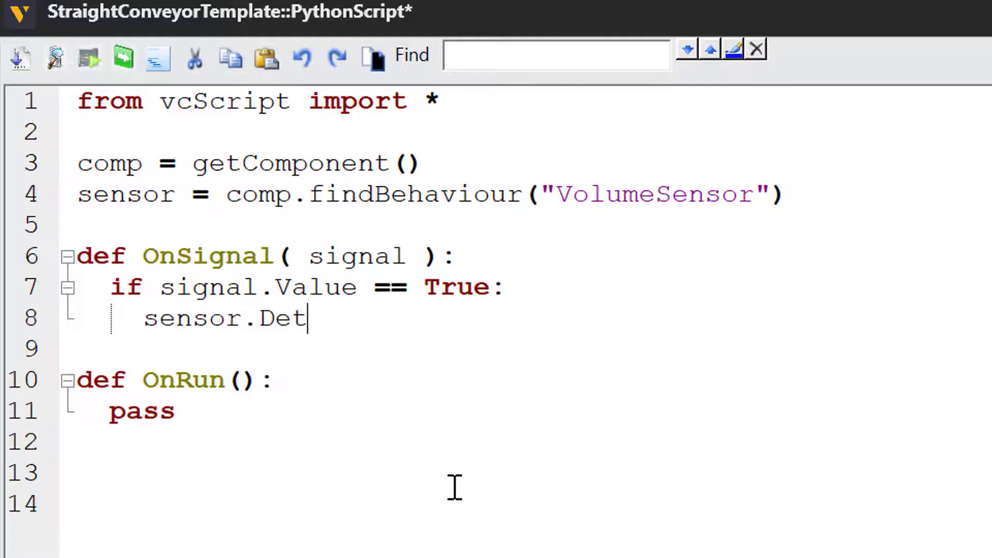
pyautogui.write('ectionContainer.')
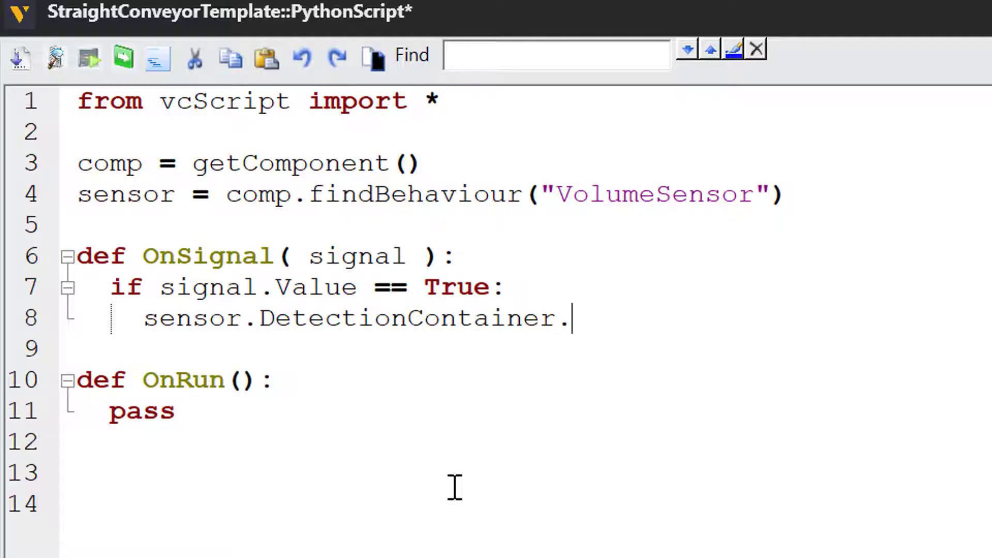
pyautogui.write('Enabled ')
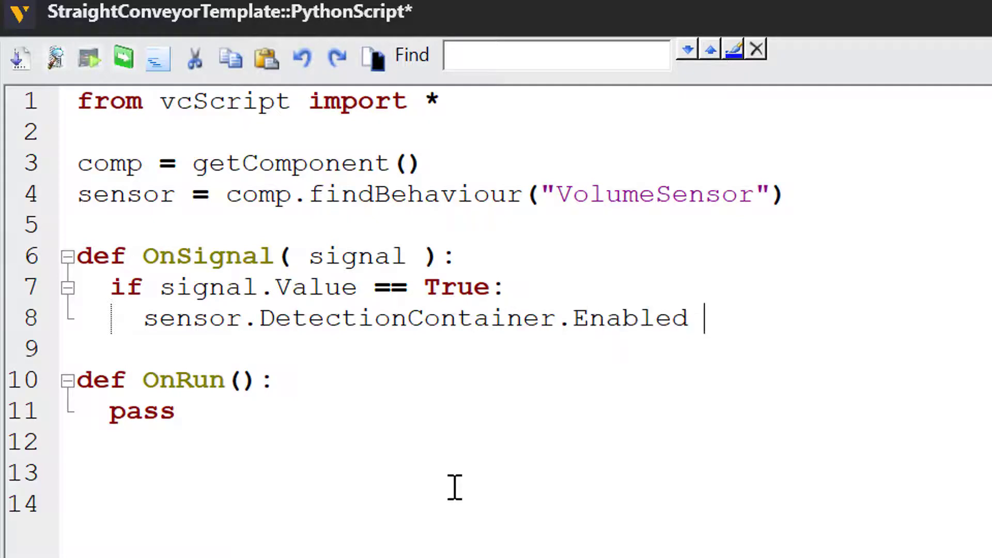
pyautogui.write('= False')
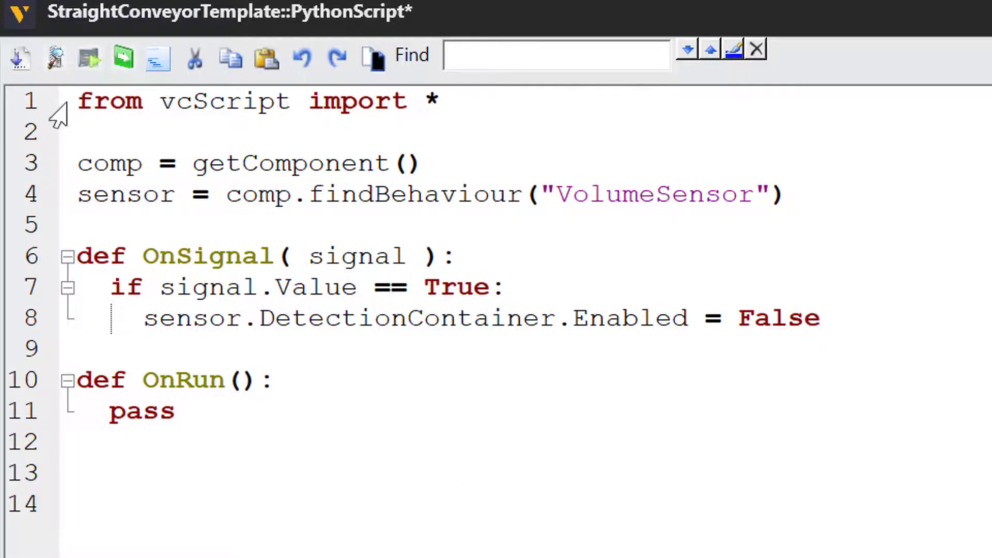
pyautogui.click(20, 59)
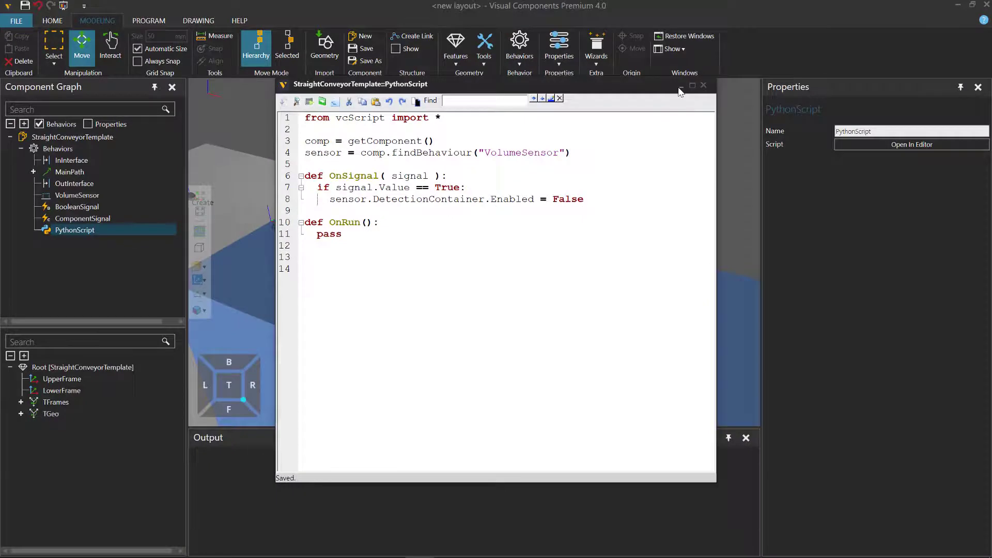
pyautogui.click(708, 85)
# Step: Test-run until a cylinder stops at MidFrame, reset to 0:00:00, and reopen PythonScript
pyautogui.click(393, 94)
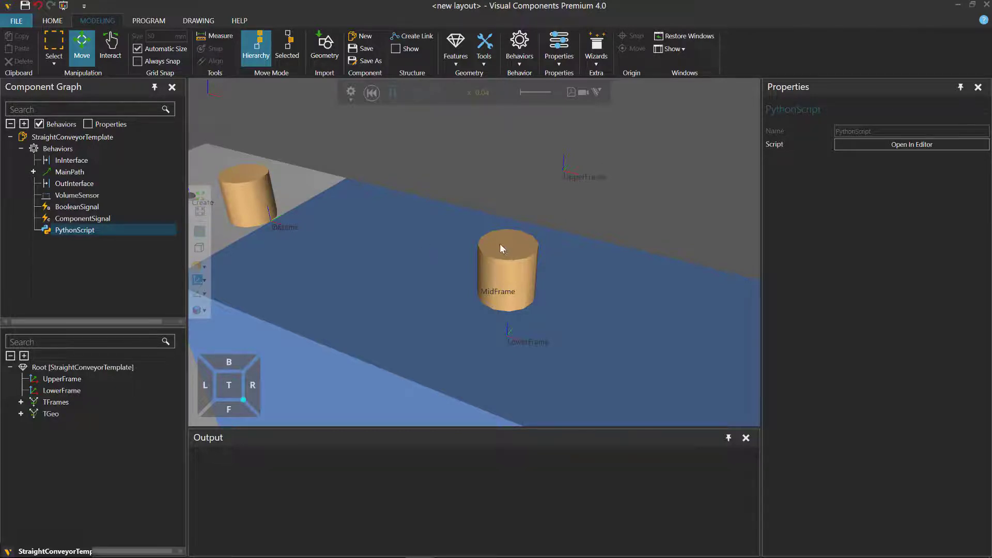
pyautogui.click(371, 93)
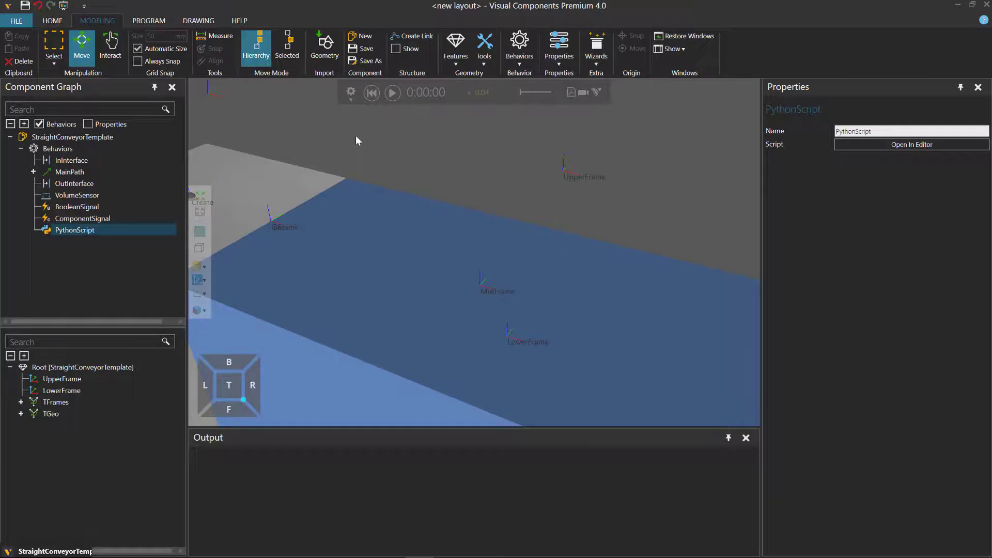
pyautogui.doubleClick(88, 231)
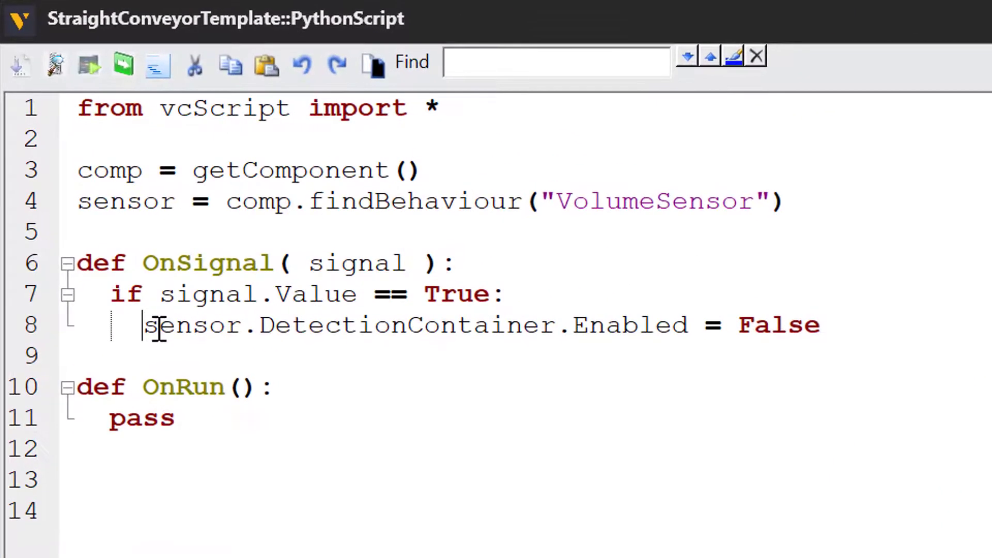
# Step: Comment out line 8, add sensor.ComponentSignal.Value.stopMovement() under the if, then apply and close
pyautogui.write('#')
pyautogui.press('End')
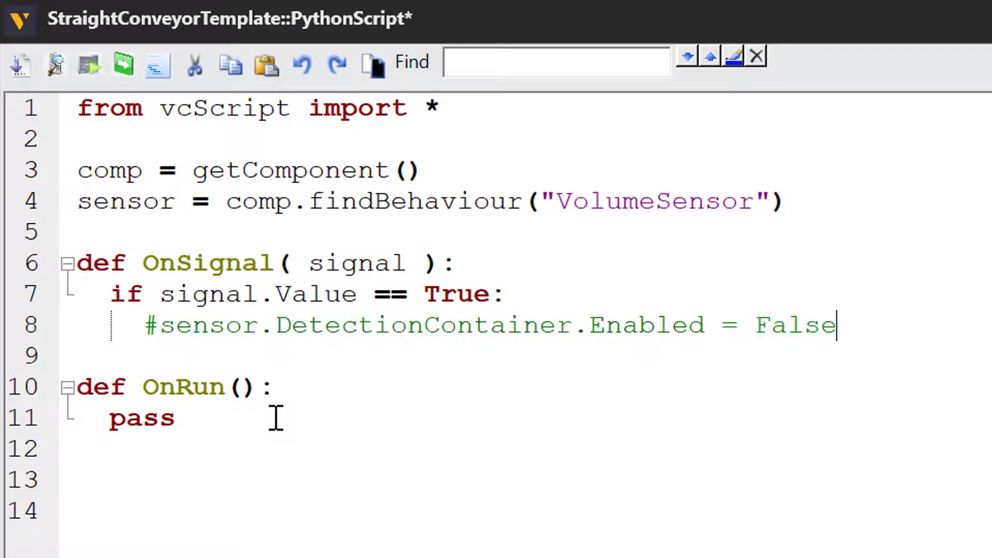
pyautogui.press('Return')
pyautogui.write('sensor')
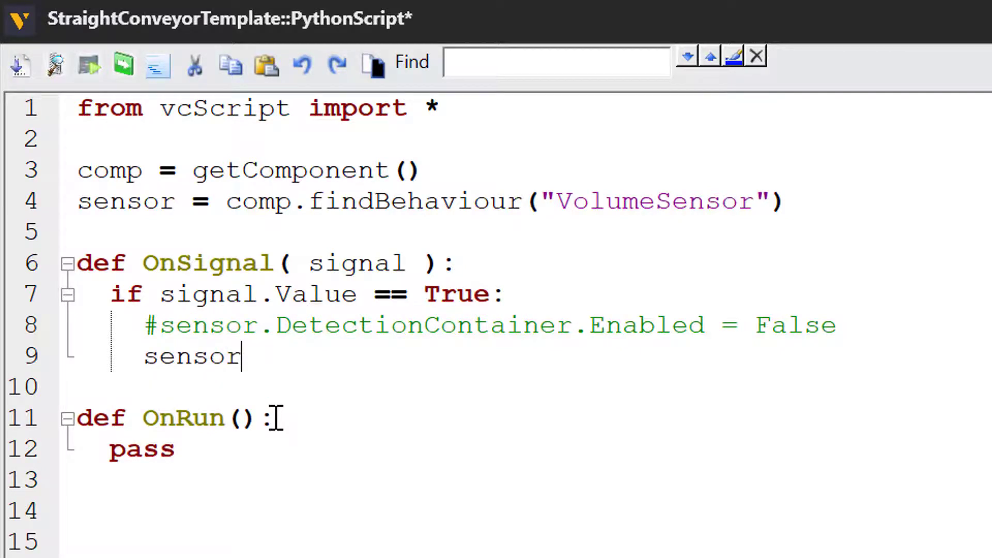
pyautogui.write('.ComponentSignal')
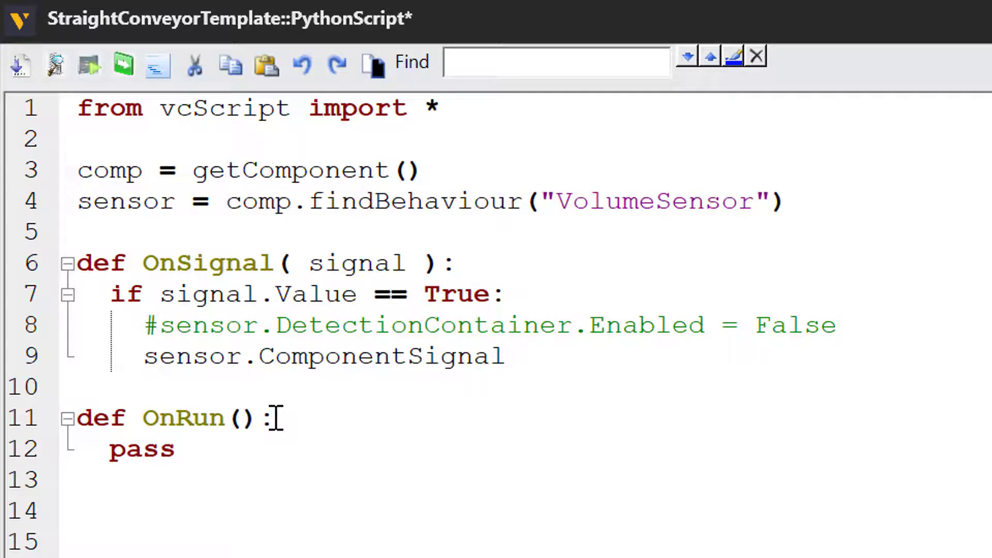
pyautogui.write('.Value')
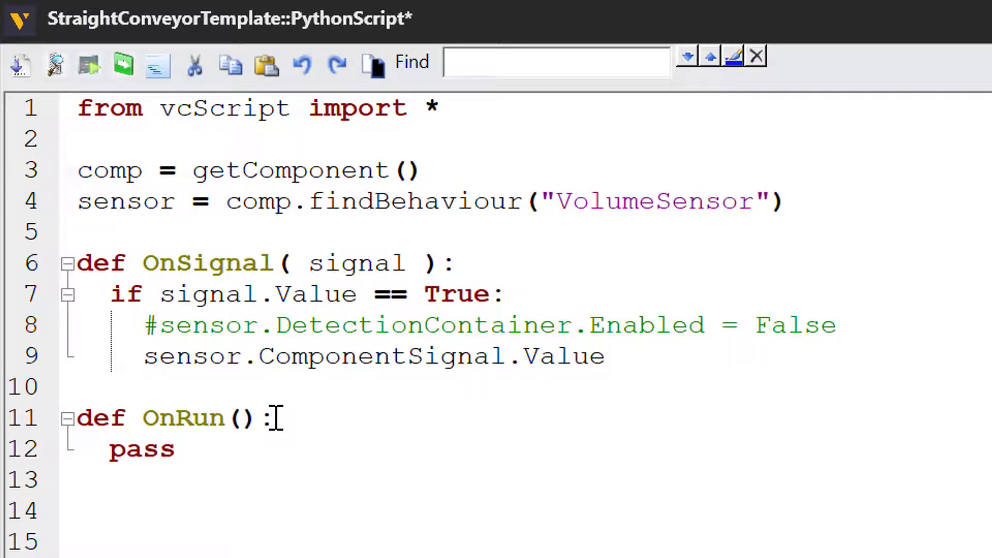
pyautogui.write('.stopMovement()')
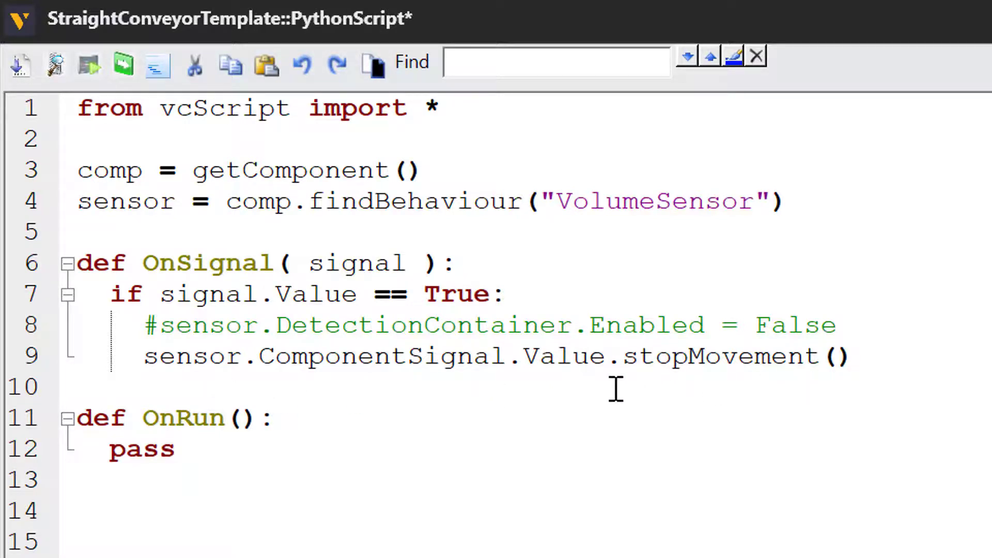
pyautogui.click(17, 68)
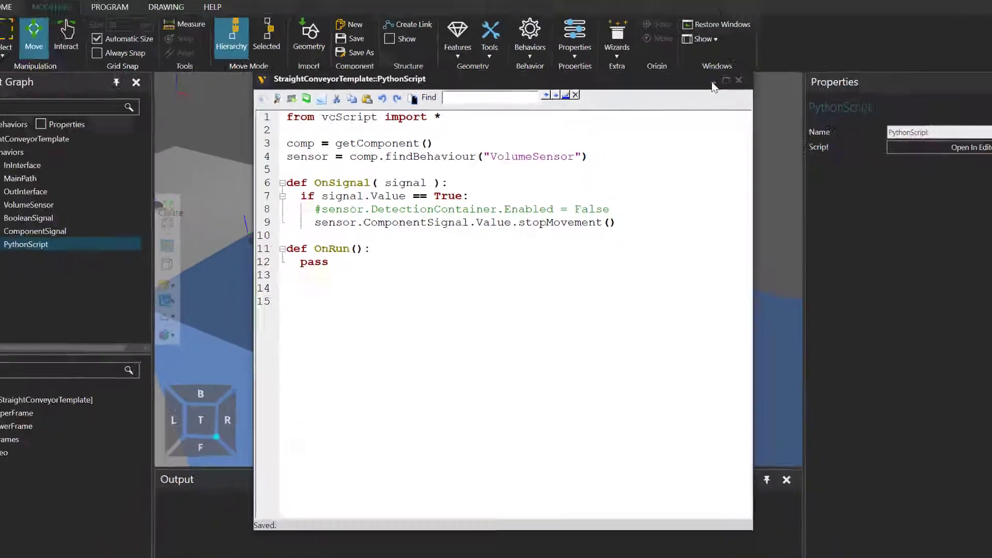
pyautogui.click(714, 98)
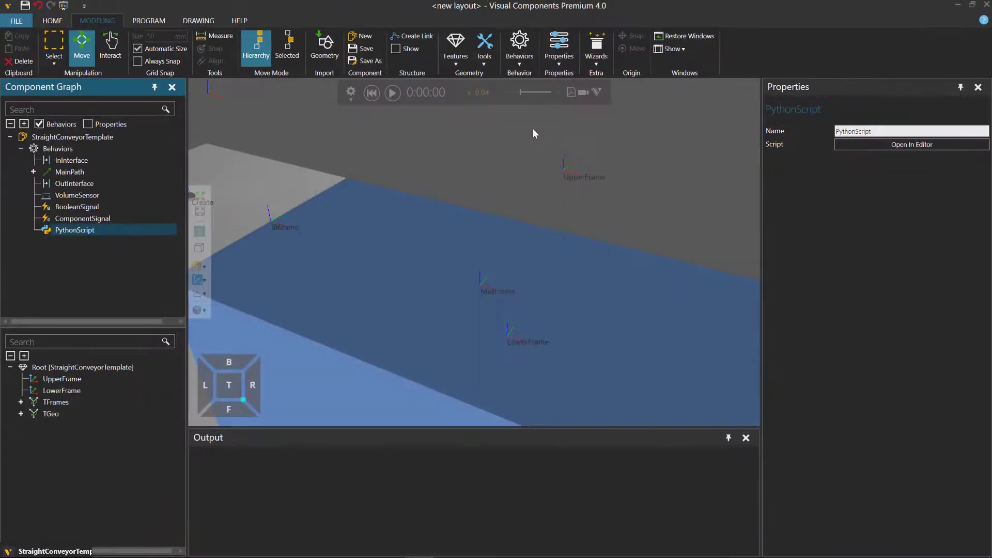
pyautogui.click(392, 92)
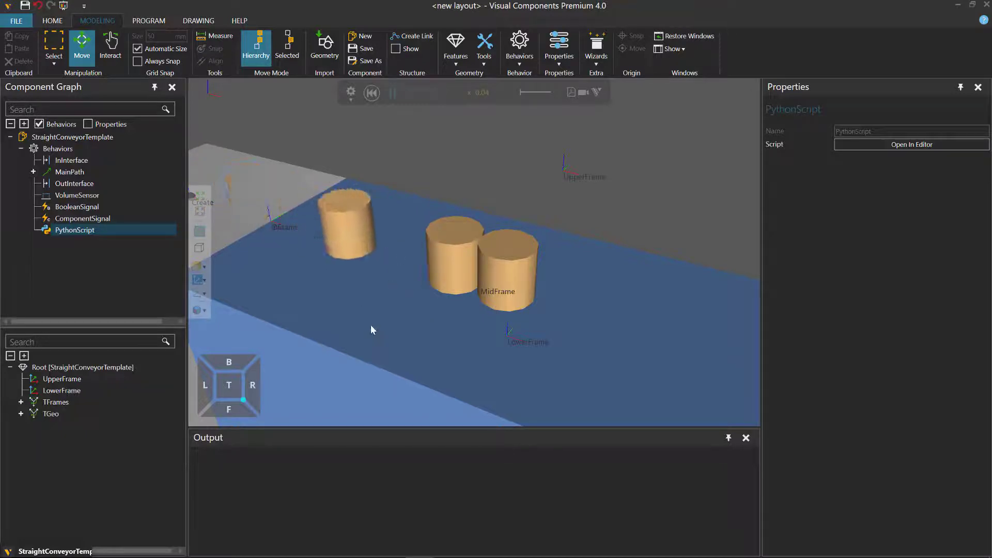
pyautogui.click(371, 93)
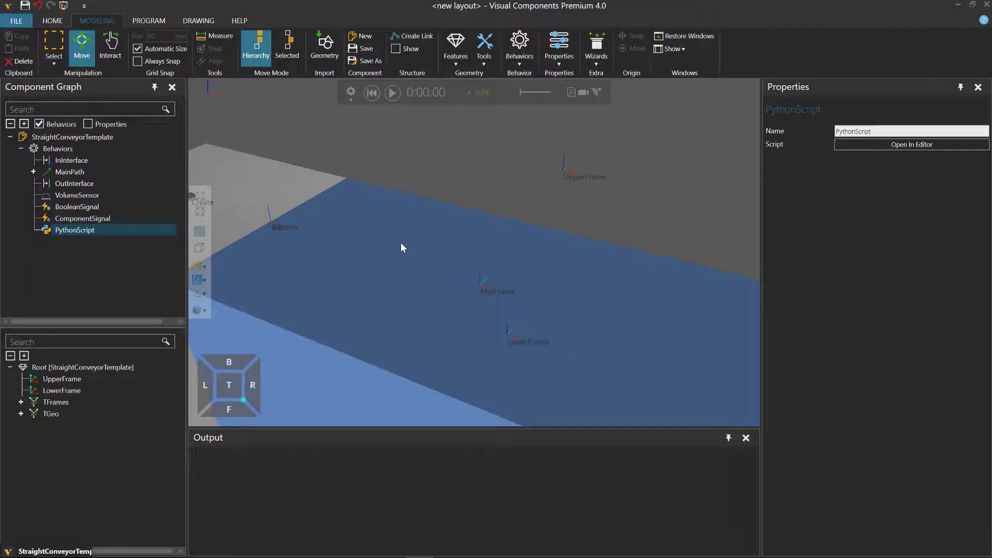
# Step: Switch the VolumeSensor's TestMethod back to BBox Intersect, then select LowerFrame
pyautogui.click(79, 195)
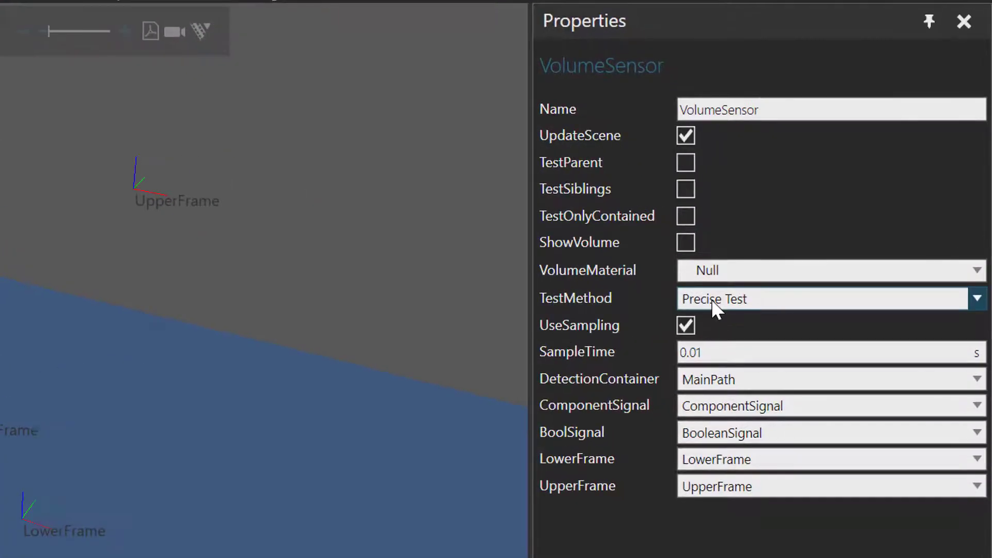
pyautogui.click(852, 226)
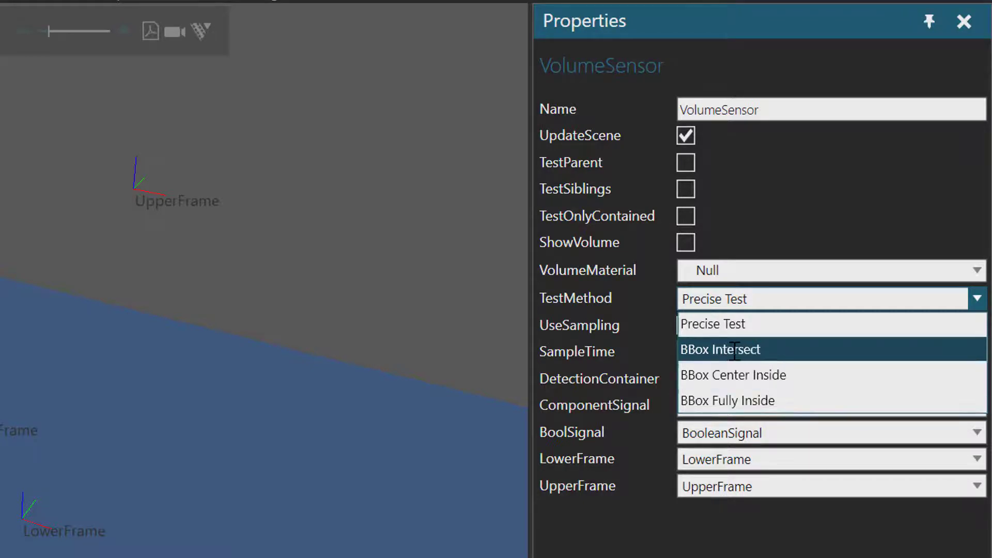
pyautogui.click(775, 351)
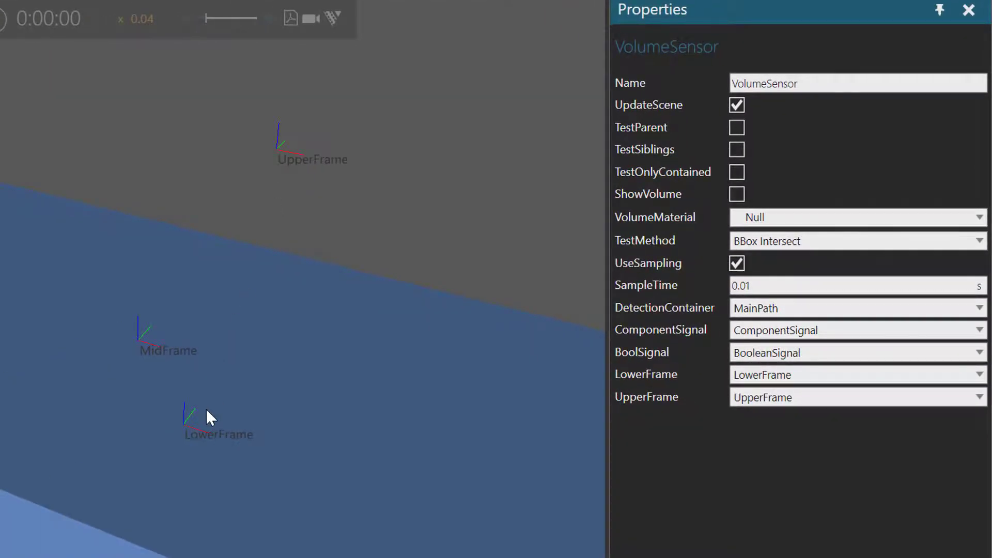
pyautogui.click(187, 423)
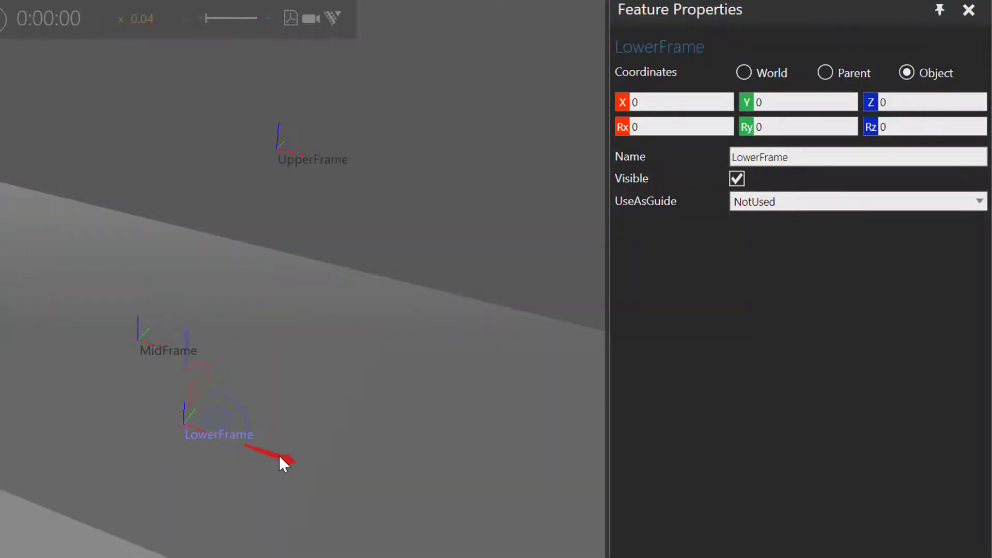
# Step: Move LowerFrame along its X axis to -200, check it from several angles, and reselect VolumeSensor
pyautogui.moveTo(283, 459); pyautogui.dragTo(85, 372)
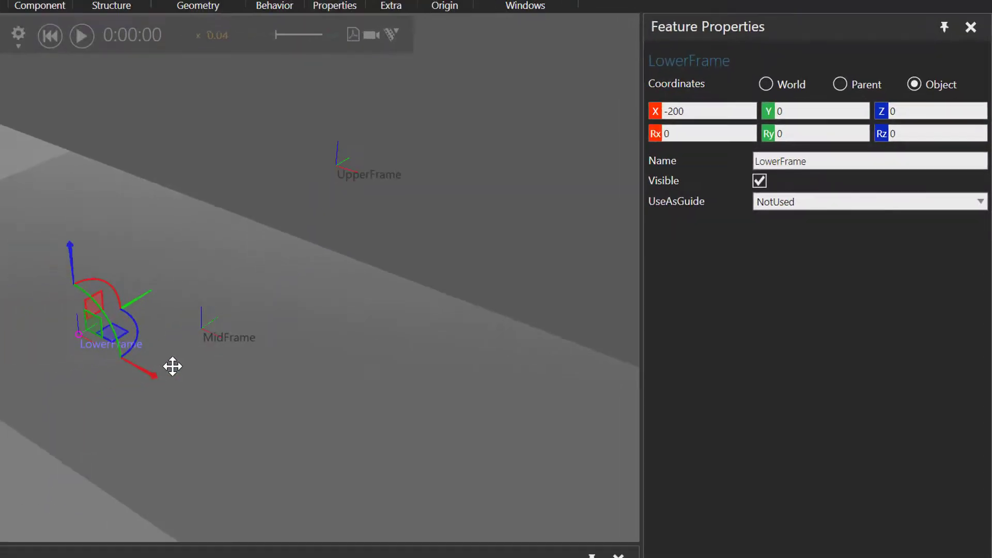
pyautogui.moveTo(93, 378); pyautogui.dragTo(82, 400, button='right')
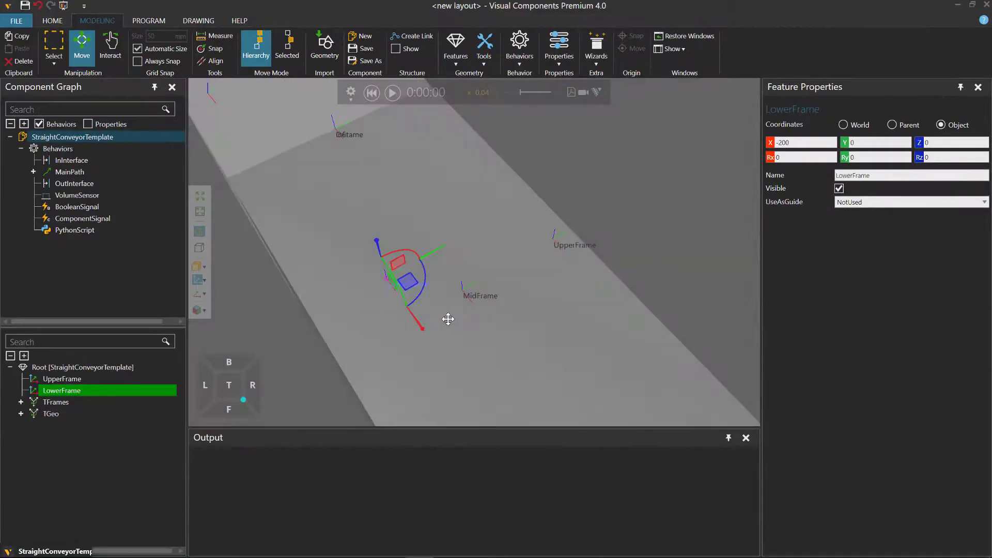
pyautogui.moveTo(448, 319); pyautogui.dragTo(449, 284, button='right')
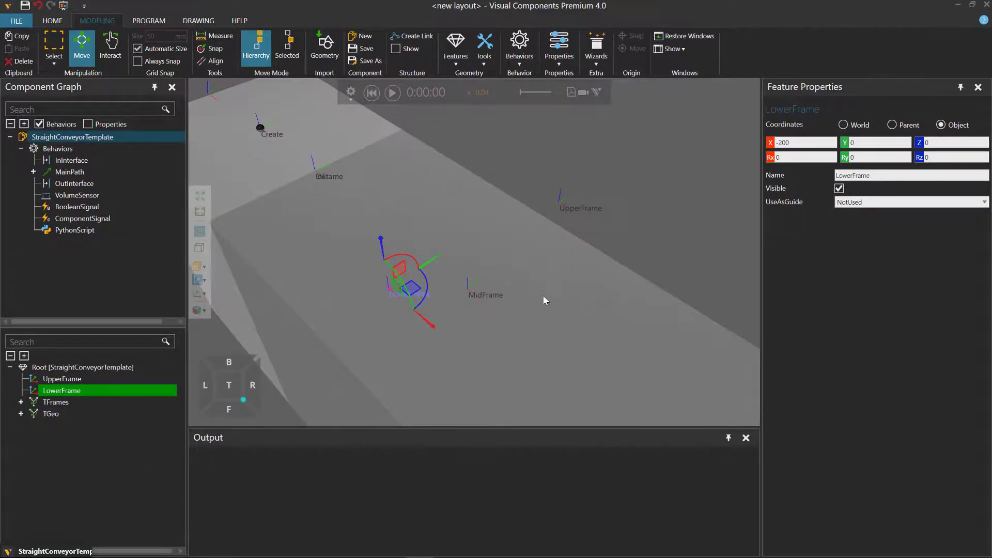
pyautogui.moveTo(476, 328); pyautogui.dragTo(479, 325, button='right')
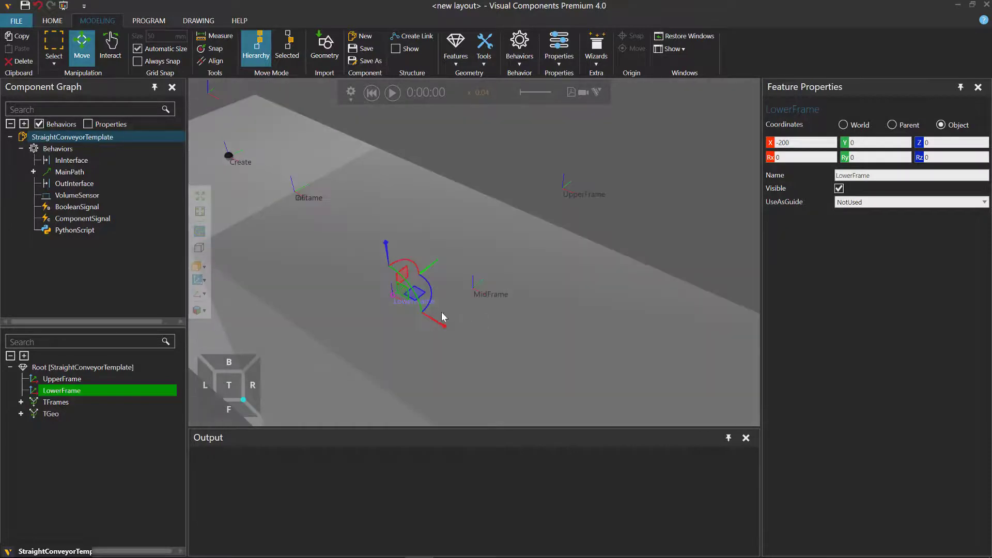
pyautogui.click(94, 197)
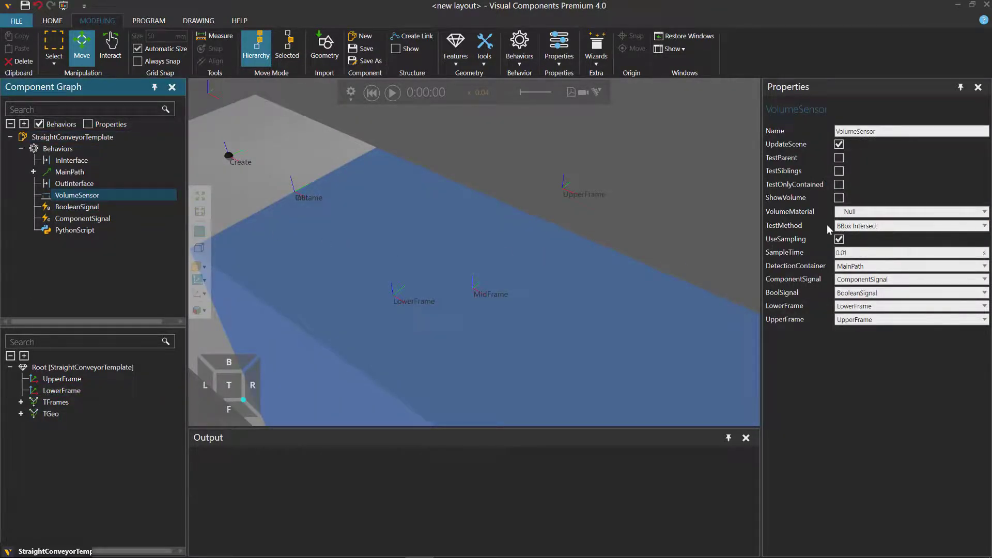
# Step: Run the simulation with the extended sensor and pause once a cylinder stops
pyautogui.click(392, 93)
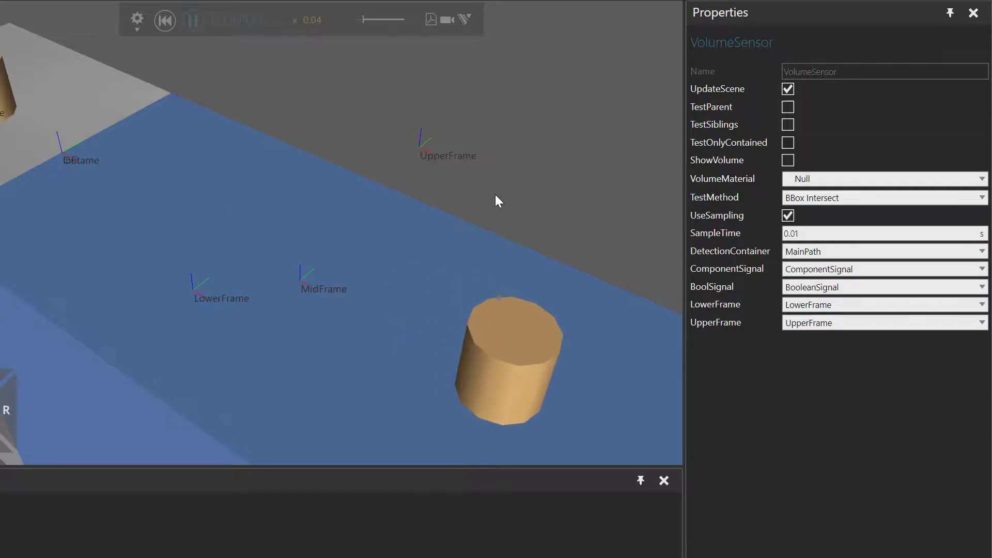
pyautogui.moveTo(496, 200); pyautogui.dragTo(497, 192, button='right')
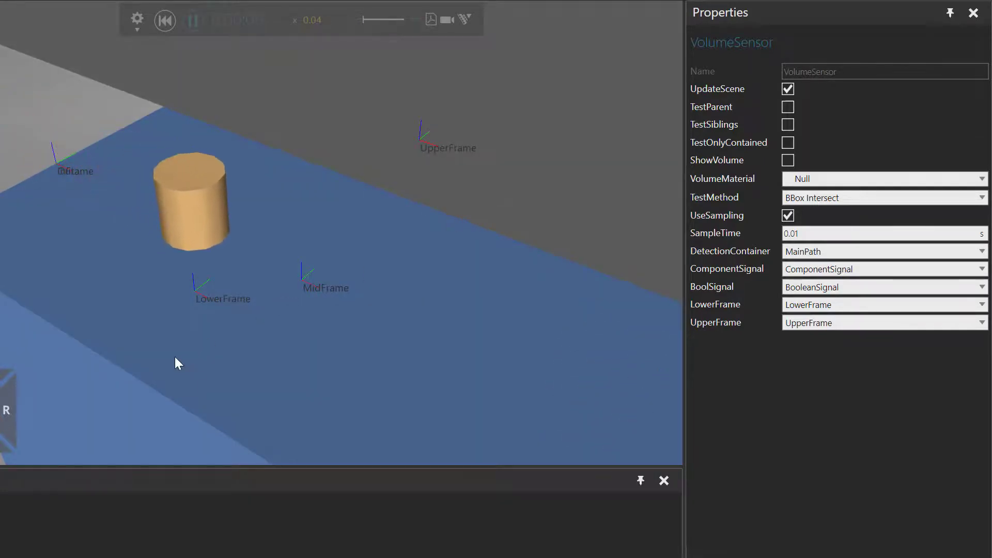
pyautogui.click(192, 20)
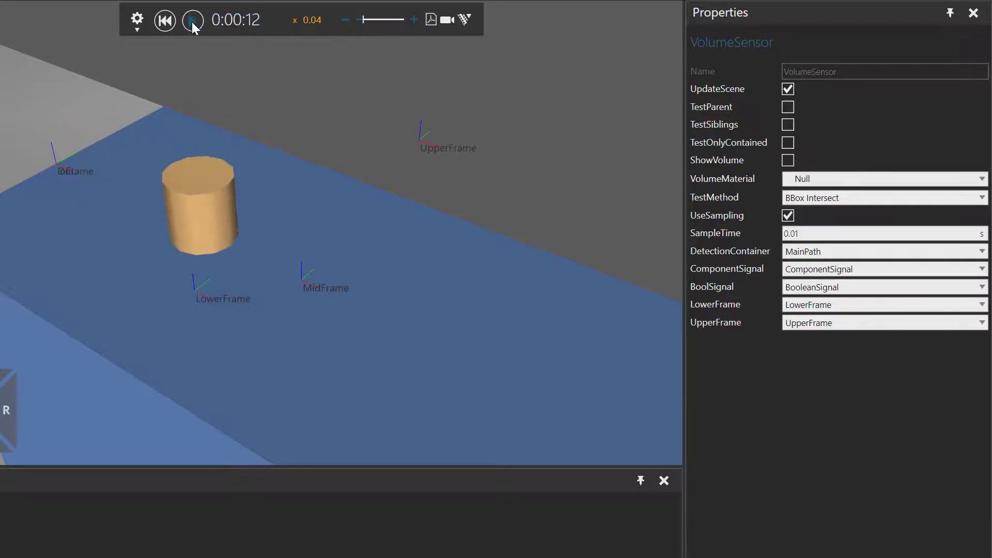
pyautogui.moveTo(255, 158); pyautogui.dragTo(256, 150, button='right')
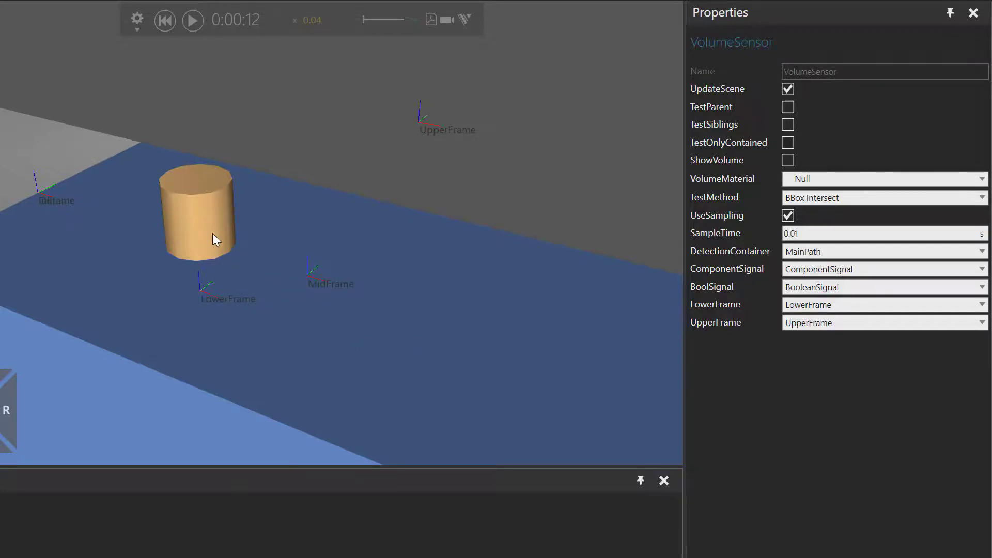
# Step: Inspect the stopped cylinder's properties, then reset the simulation to 0:00:00
pyautogui.click(200, 239)
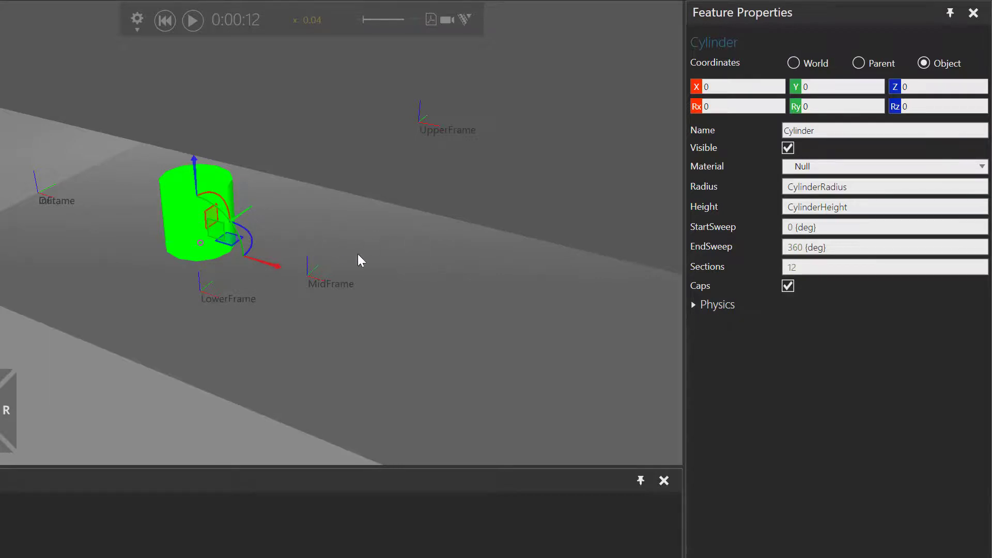
pyautogui.moveTo(450, 276); pyautogui.dragTo(443, 271)
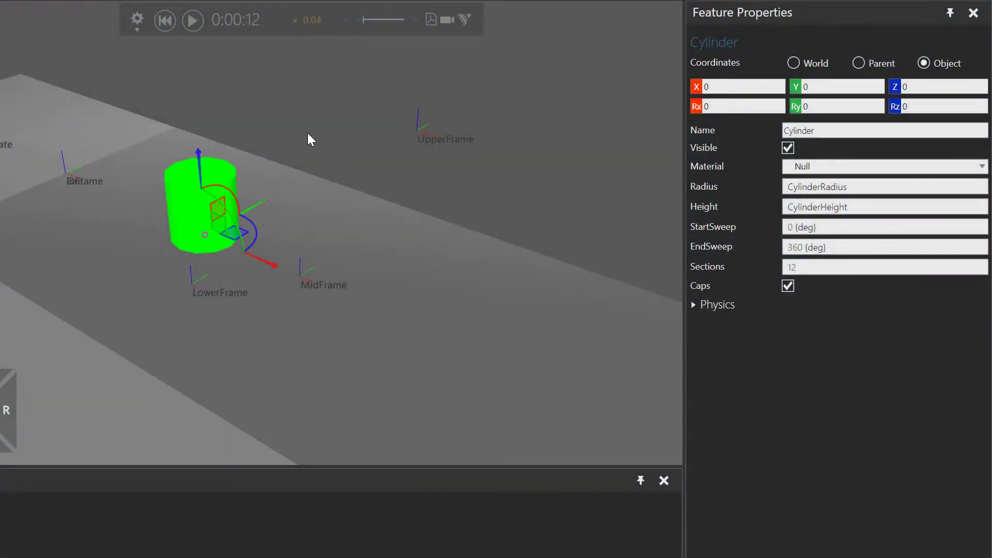
pyautogui.click(165, 21)
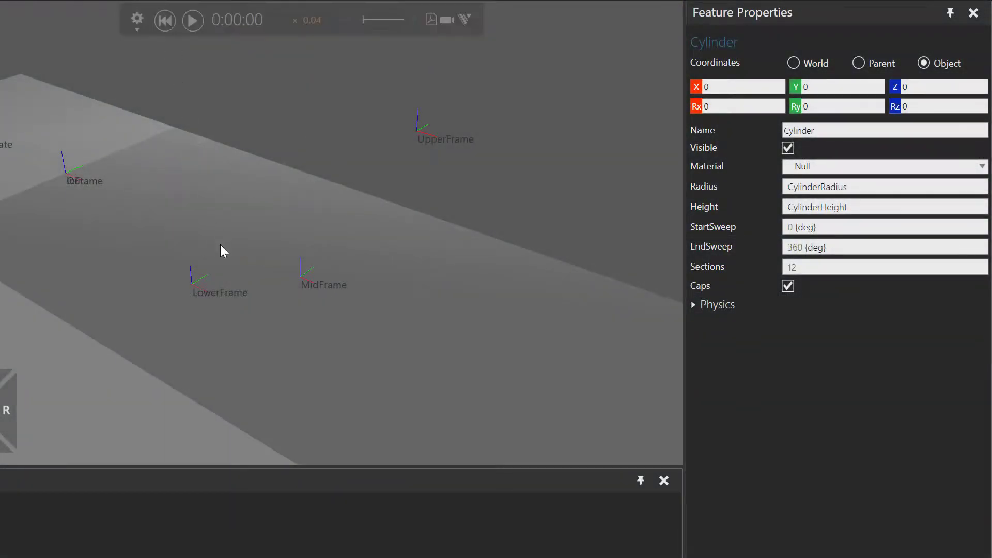
# Step: Enable the VolumeSensor's TestSiblings option
pyautogui.click(215, 257)
pyautogui.click(378, 180)
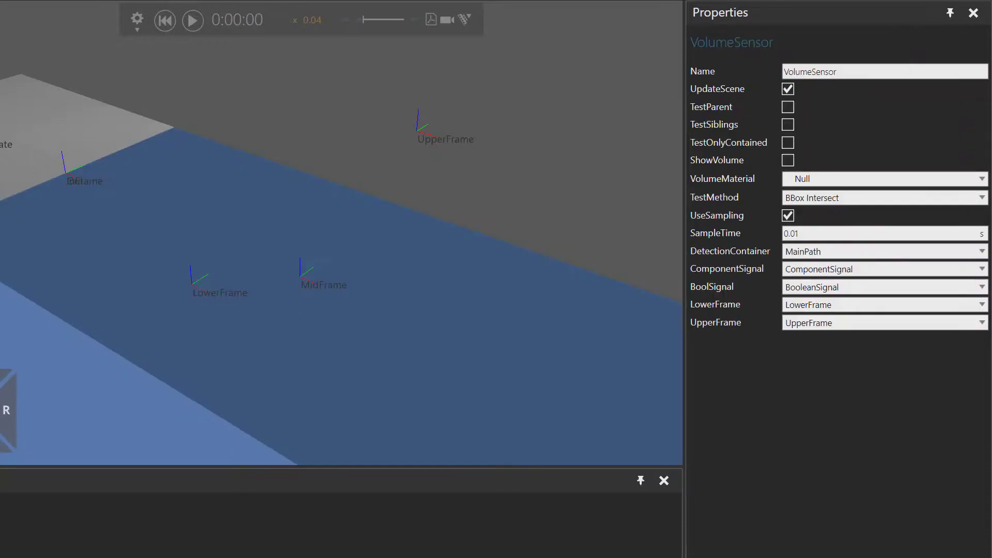
pyautogui.click(788, 128)
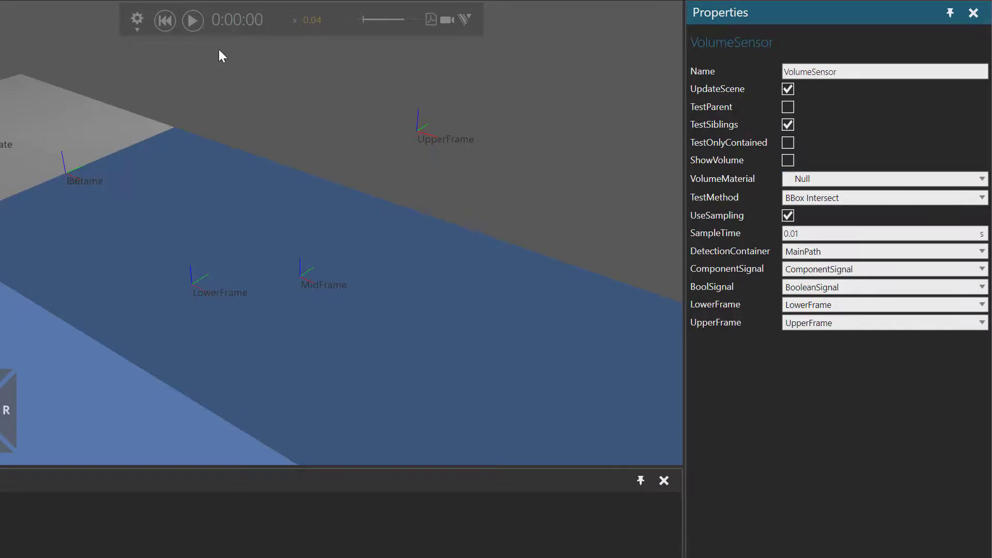
# Step: Run the simulation and pause at 0:00:20 with four cylinders queued at the sensor
pyautogui.click(193, 21)
pyautogui.click(199, 23)
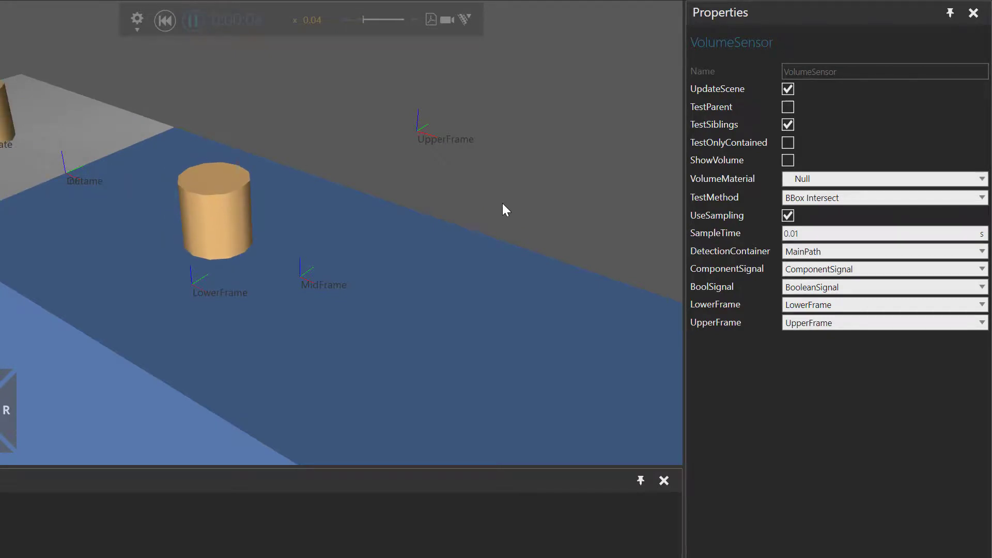
pyautogui.moveTo(428, 269); pyautogui.dragTo(433, 274, button='right')
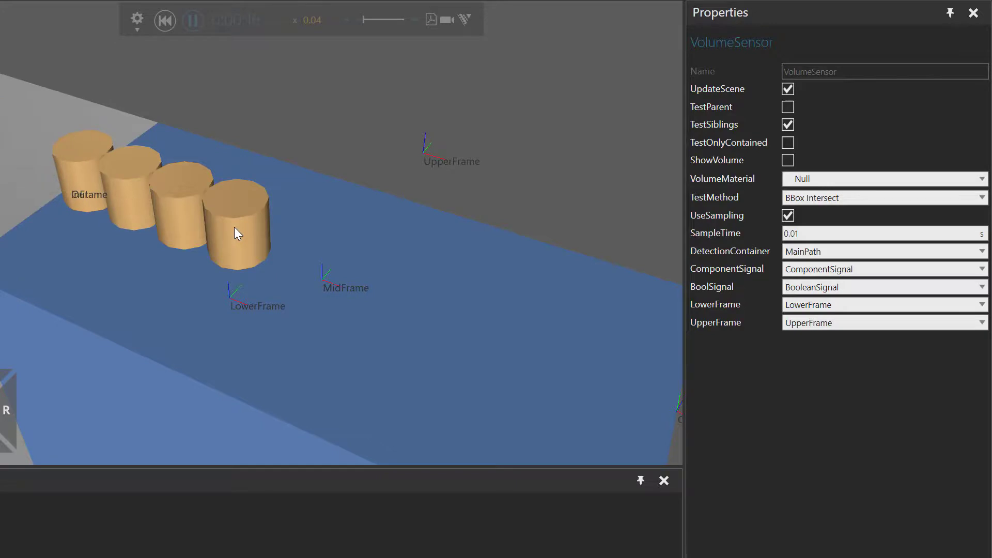
pyautogui.click(192, 22)
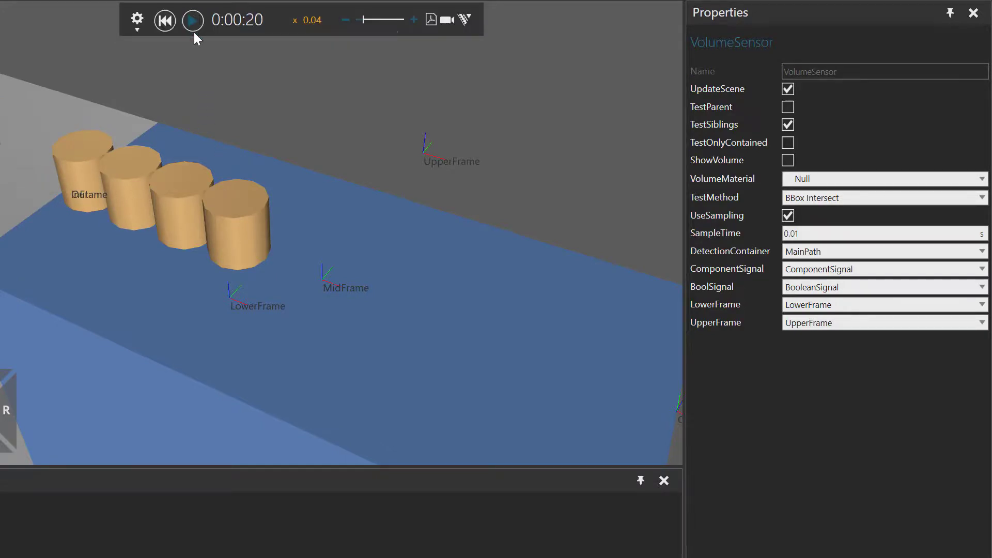
pyautogui.scroll(4, 288, 308)
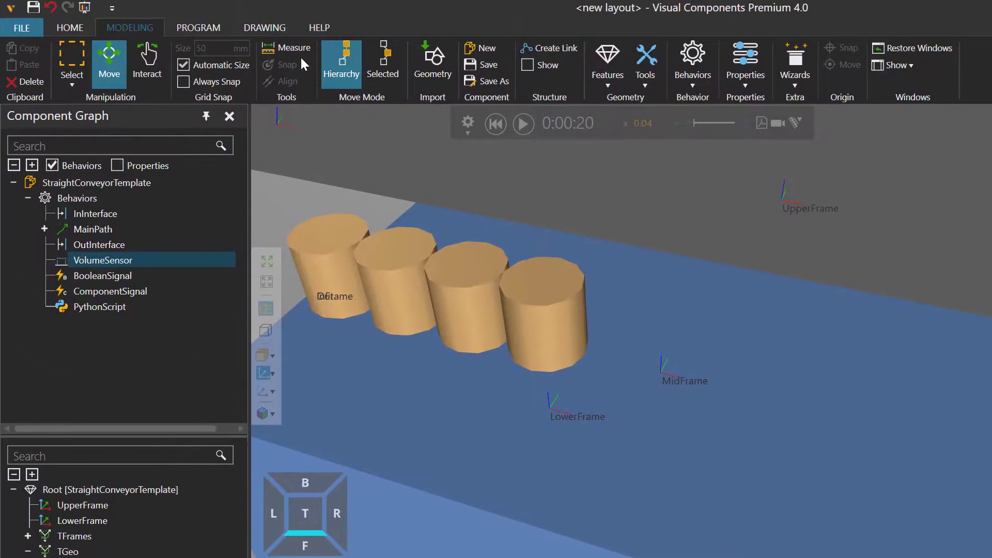
# Step: Measure with Bound snapping to check part bounding boxes, then reset the simulation and exit Measure
pyautogui.click(301, 46)
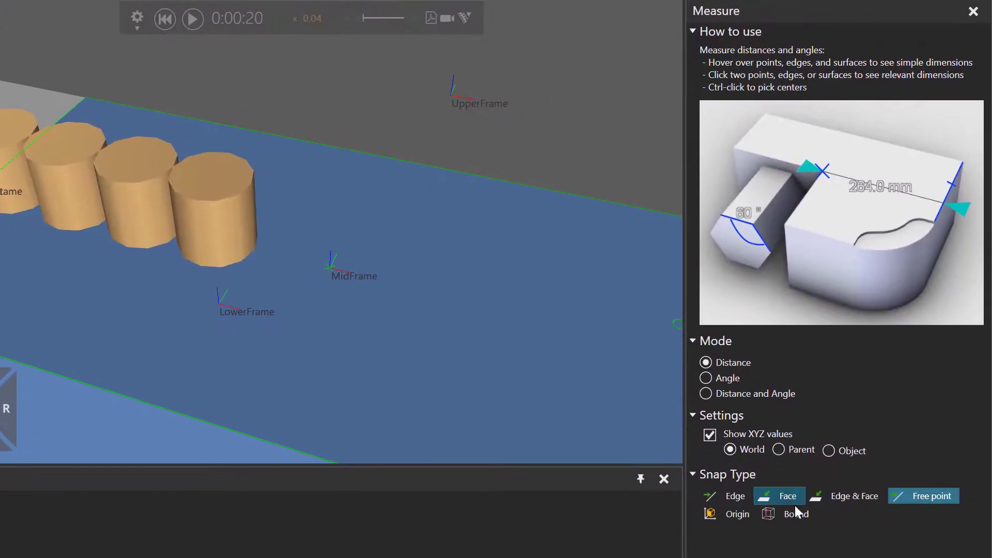
pyautogui.click(793, 516)
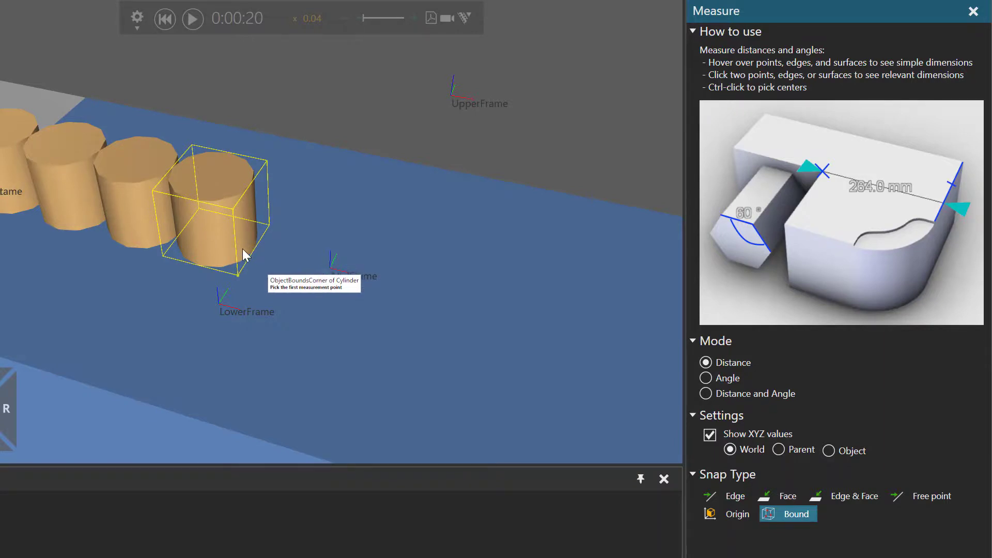
pyautogui.click(165, 19)
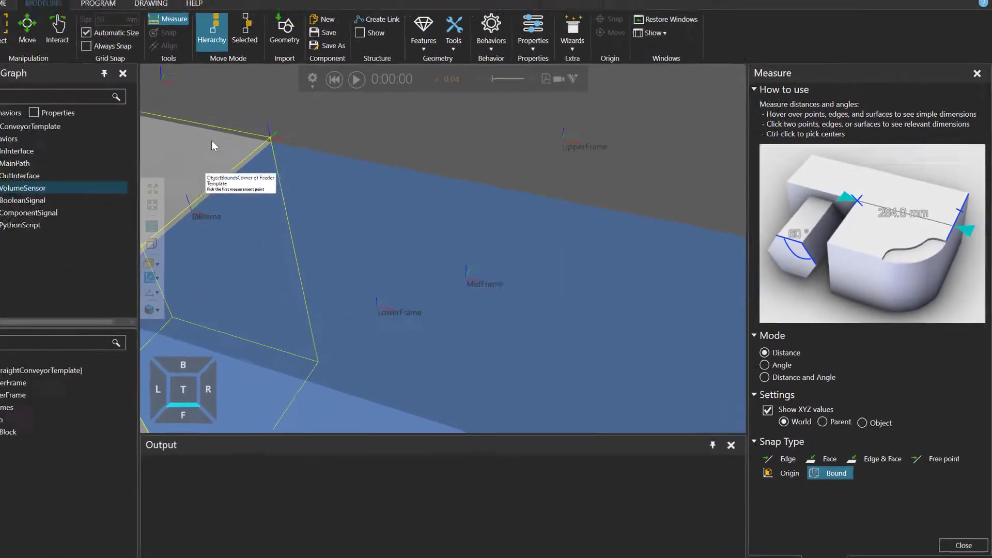
pyautogui.press('Escape')
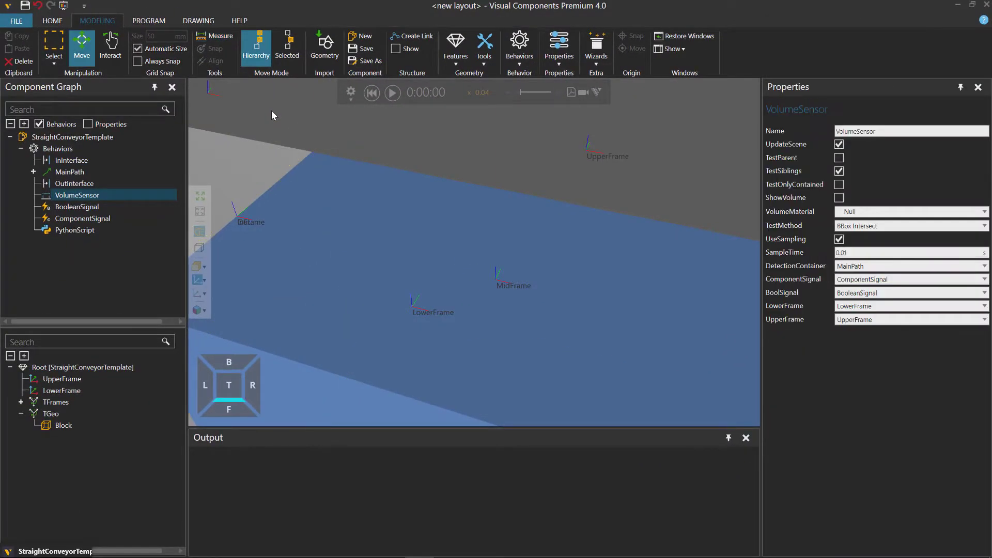
# Step: Set the VolumeSensor TestMethod to BBox Center Inside and start a test run
pyautogui.click(867, 229)
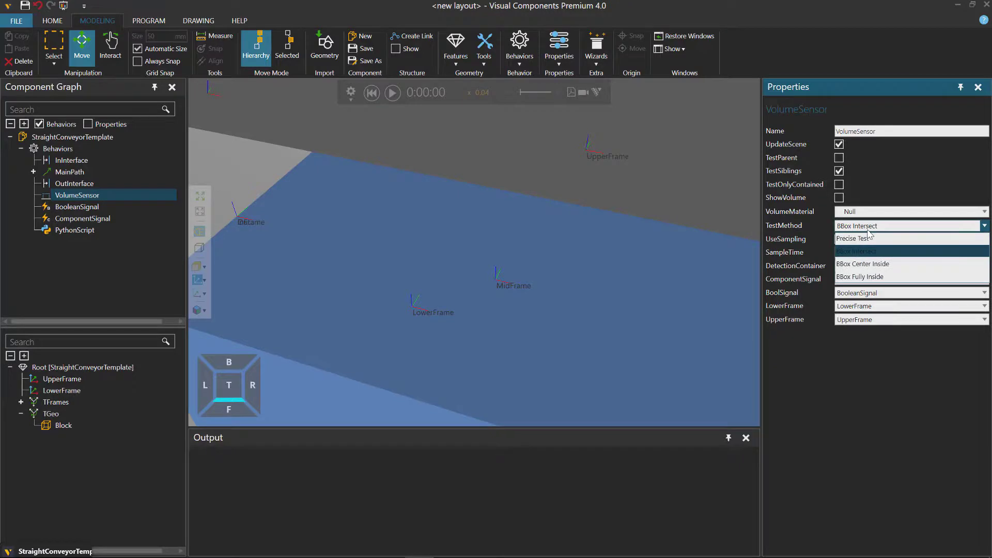
pyautogui.click(882, 264)
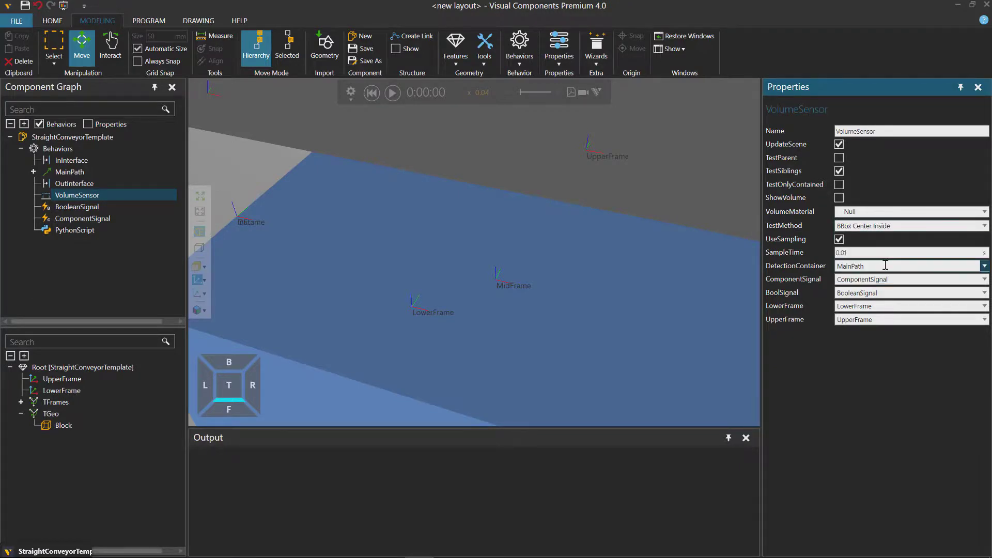
pyautogui.click(393, 92)
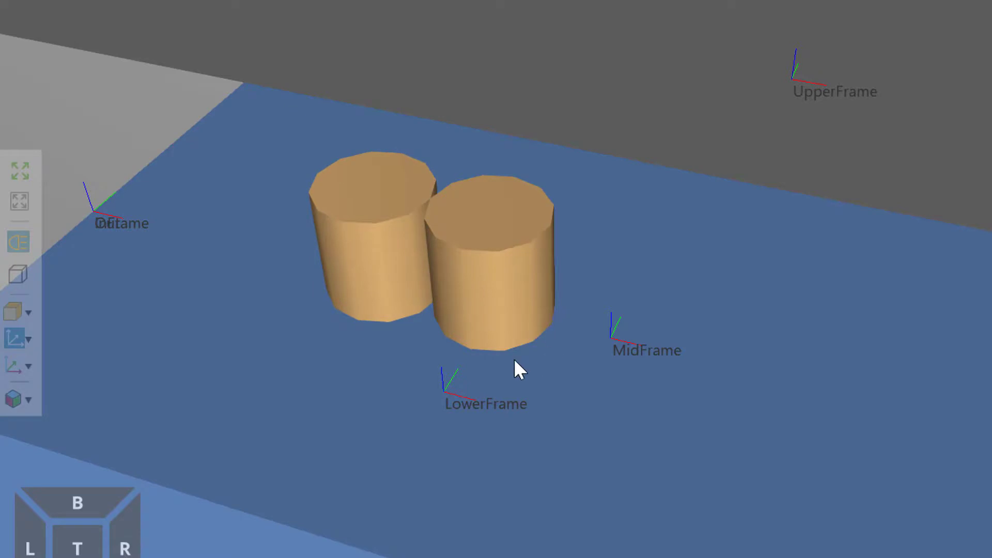
# Step: Inspect how parts stop at the sensor, then change TestMethod to BBox Fully Inside
pyautogui.moveTo(538, 272); pyautogui.dragTo(493, 305, button='right')
pyautogui.moveTo(520, 274); pyautogui.dragTo(536, 290, button='right')
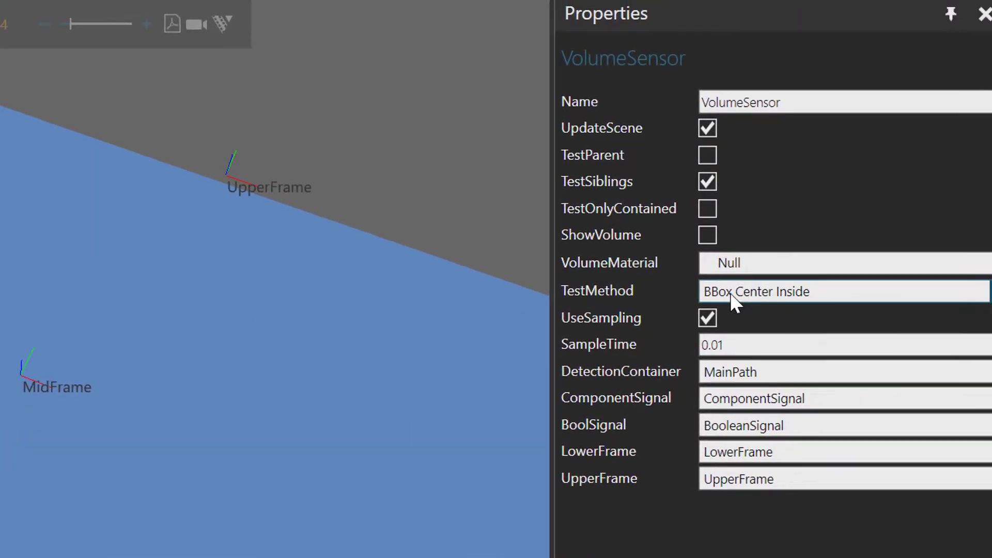
pyautogui.click(711, 295)
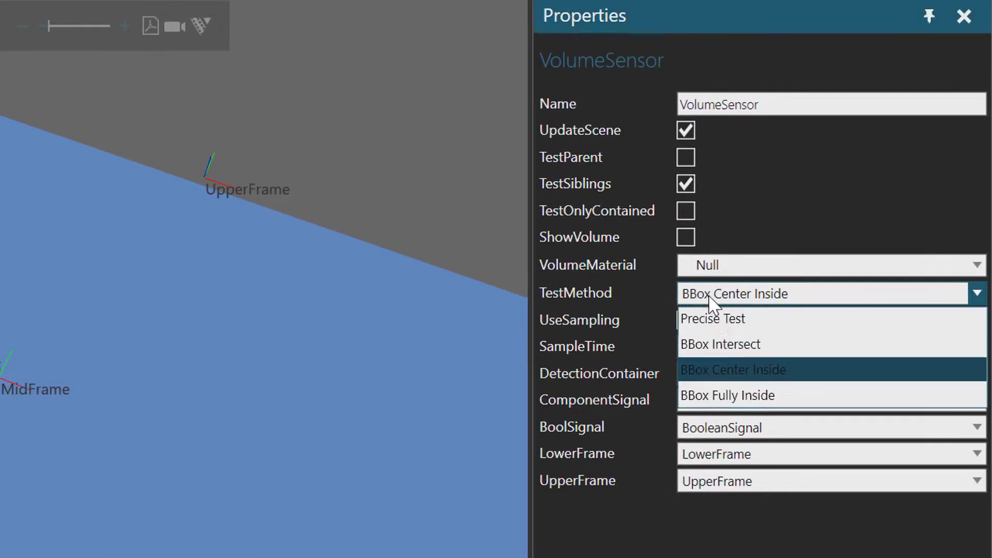
pyautogui.click(754, 394)
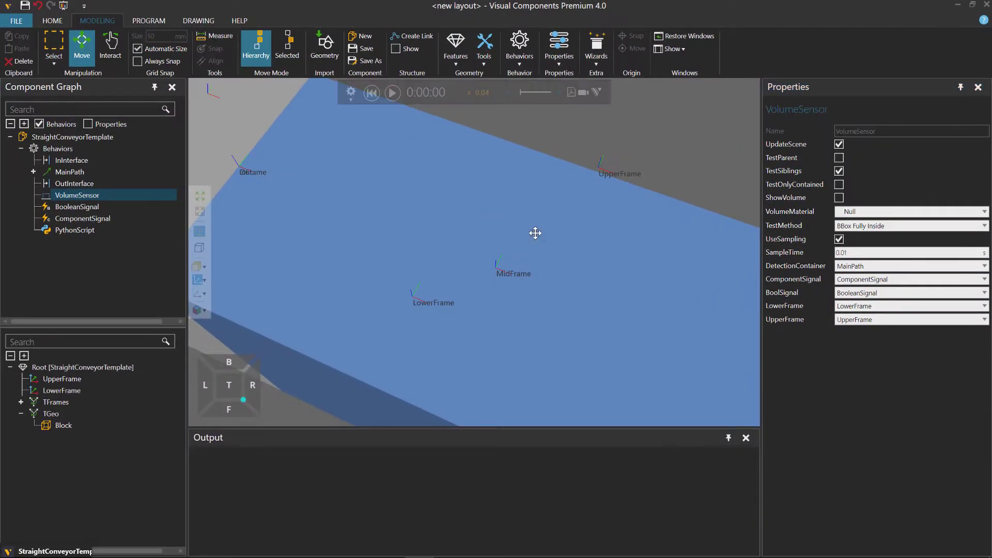
# Step: Test-run the conveyor with BBox Fully Inside, then clear the VolumeSensor's UseSampling checkbox
pyautogui.moveTo(536, 233); pyautogui.dragTo(534, 230, button='right')
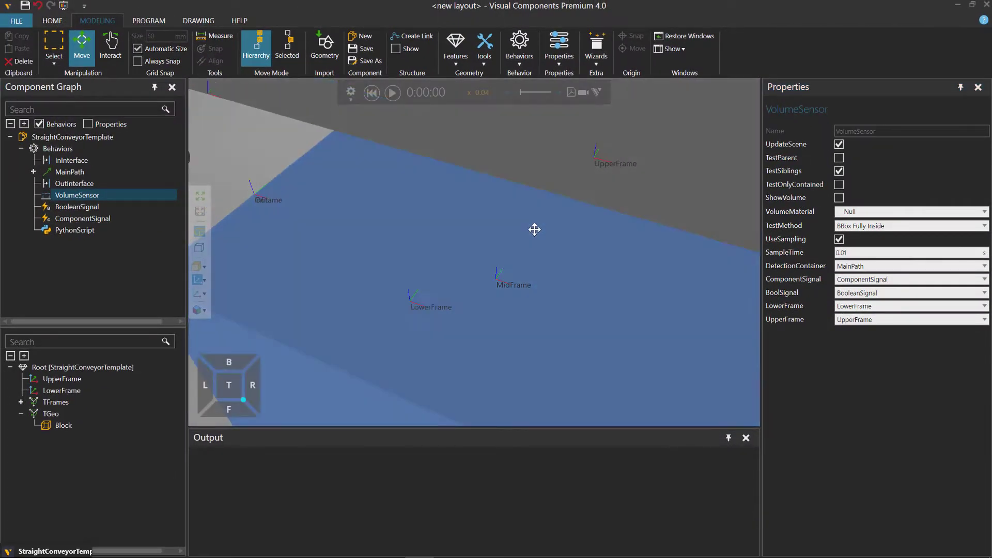
pyautogui.click(392, 93)
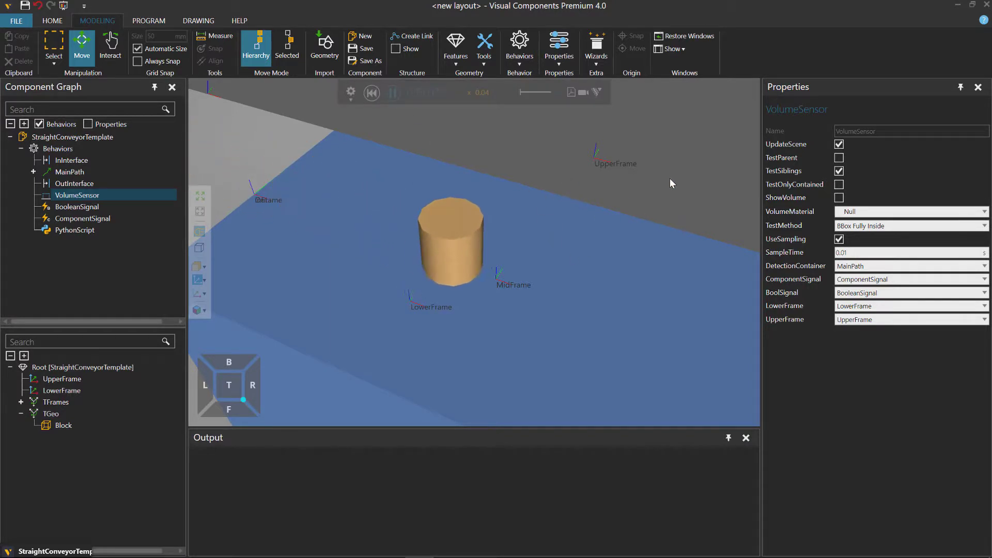
pyautogui.moveTo(506, 297); pyautogui.dragTo(484, 265, button='right')
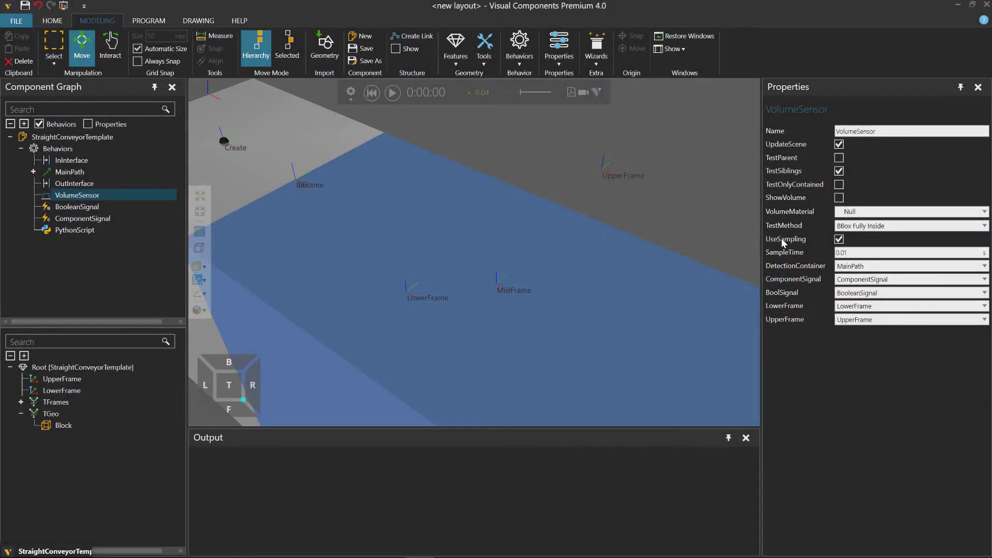
pyautogui.click(841, 240)
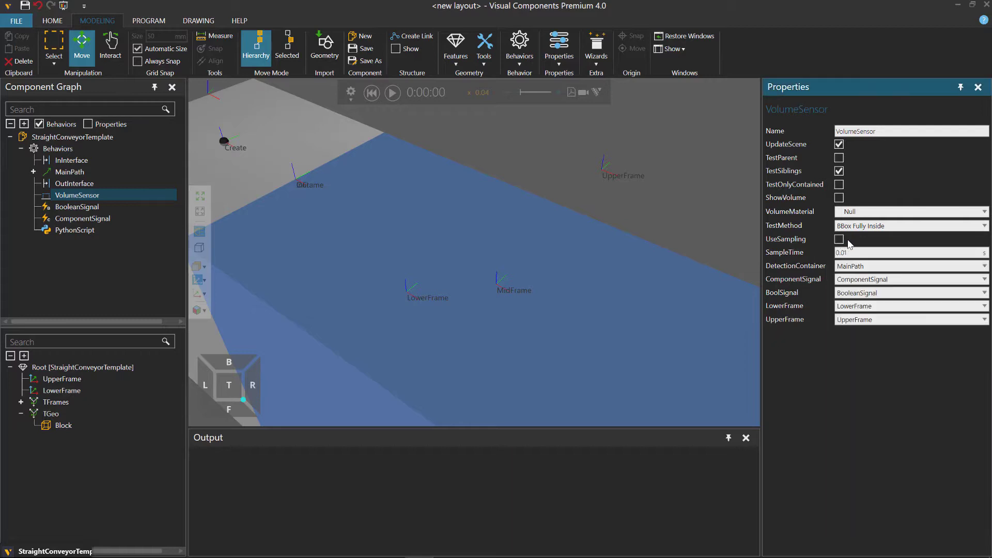